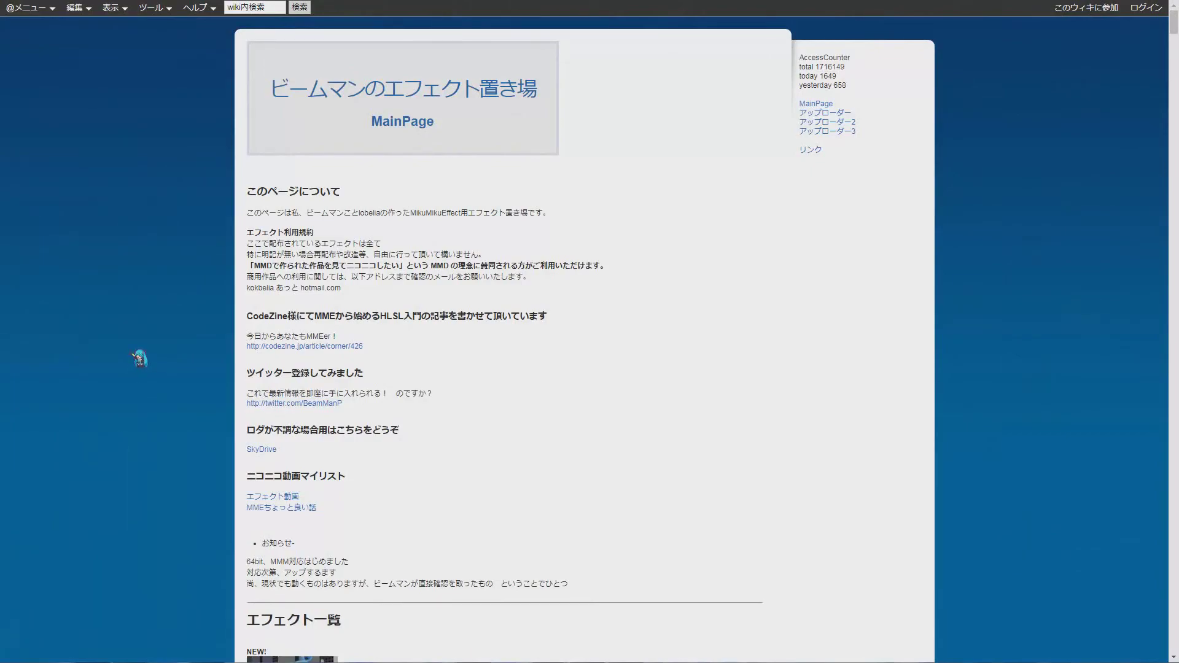
Locate the Z_Particle entry in the web page's effect list and switch to the folder window holding its files
scroll(140, 359, down, 5)
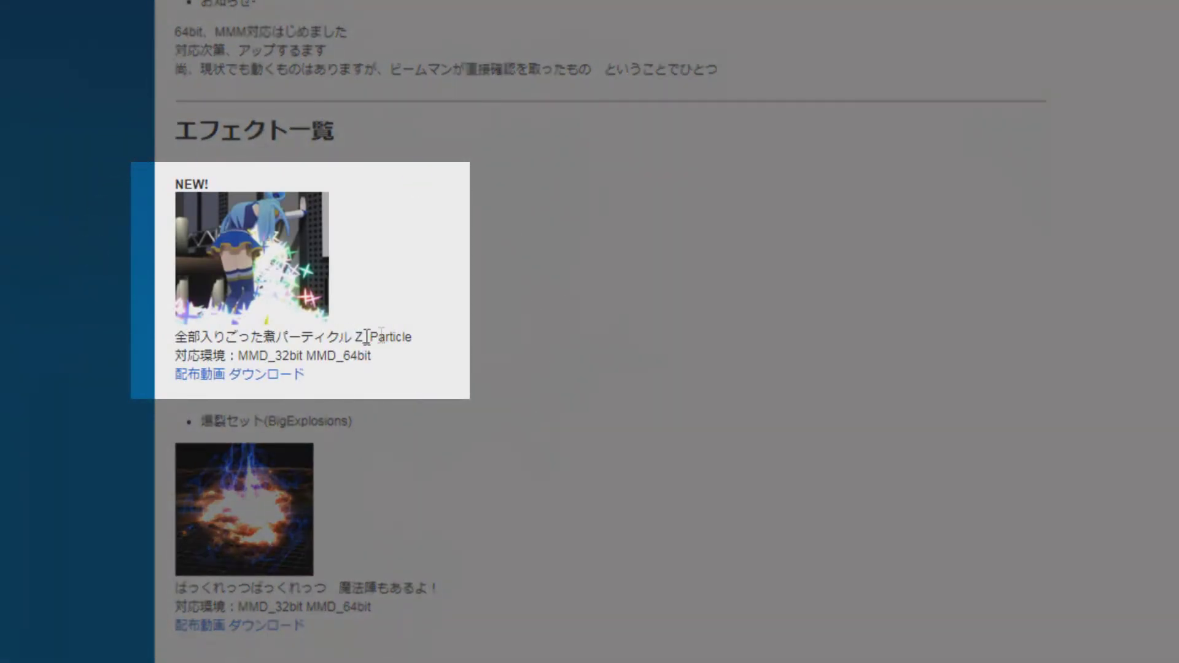
drag(356, 337, 430, 341)
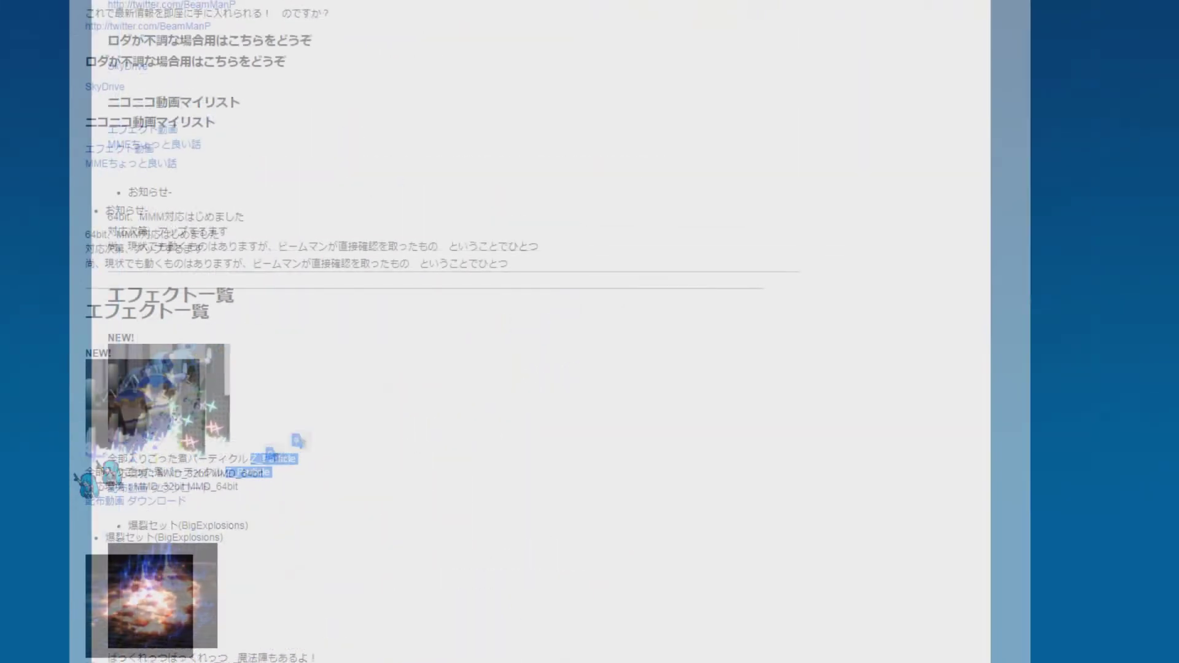
key(alt+Tab)
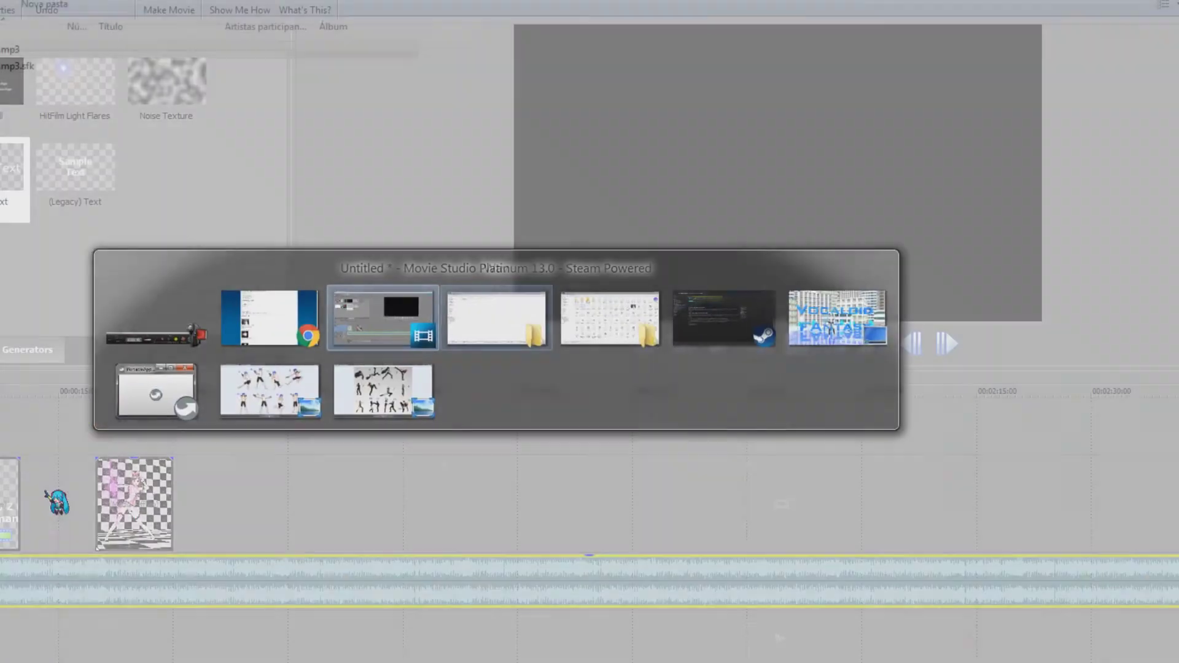
key(alt+Tab)
key(alt+Tab)
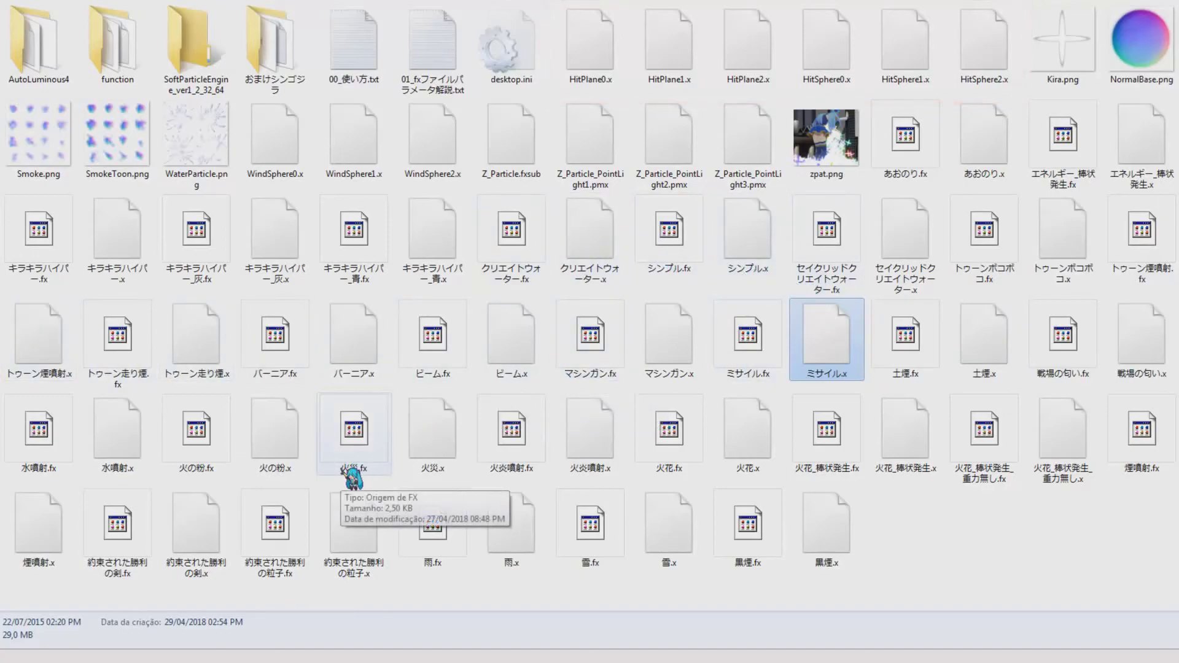
Switch to MikuMikuDance and turn on the black background for the scene
mouse_move(68, 656)
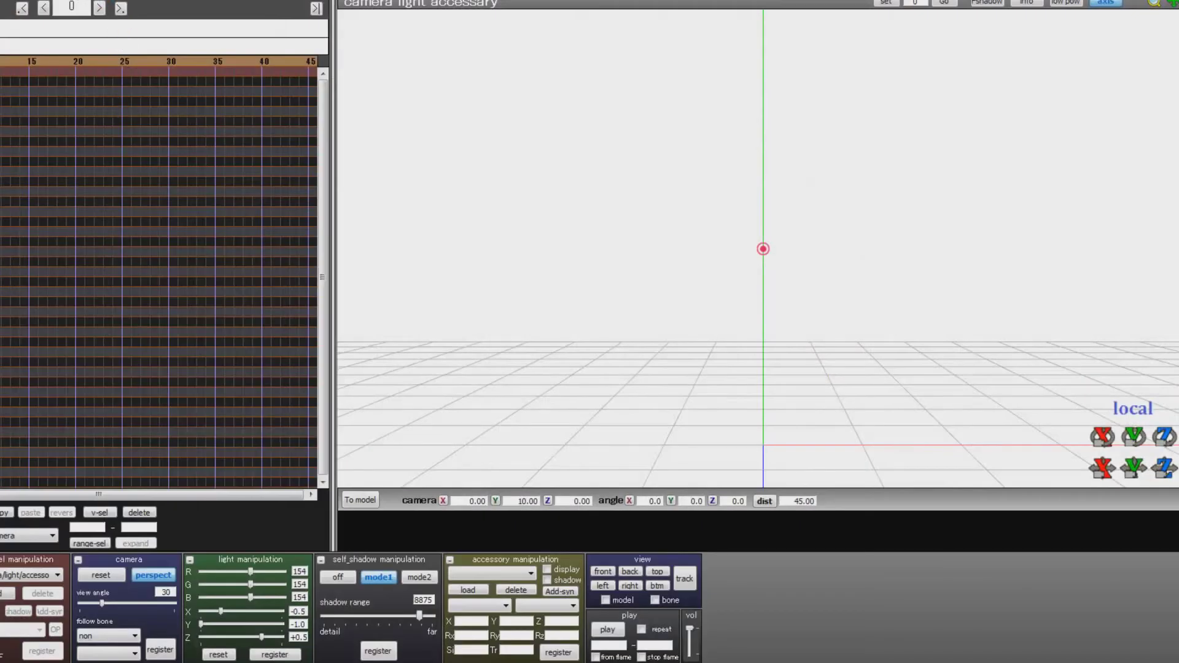
click(259, 19)
mouse_move(218, 21)
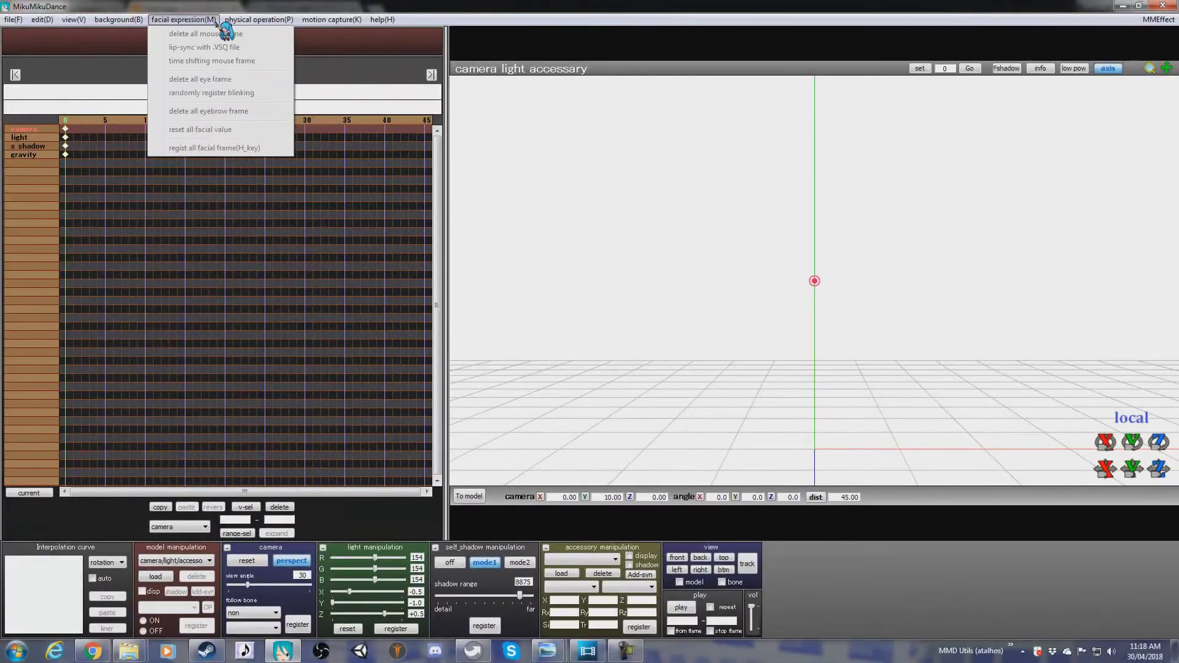
mouse_move(135, 22)
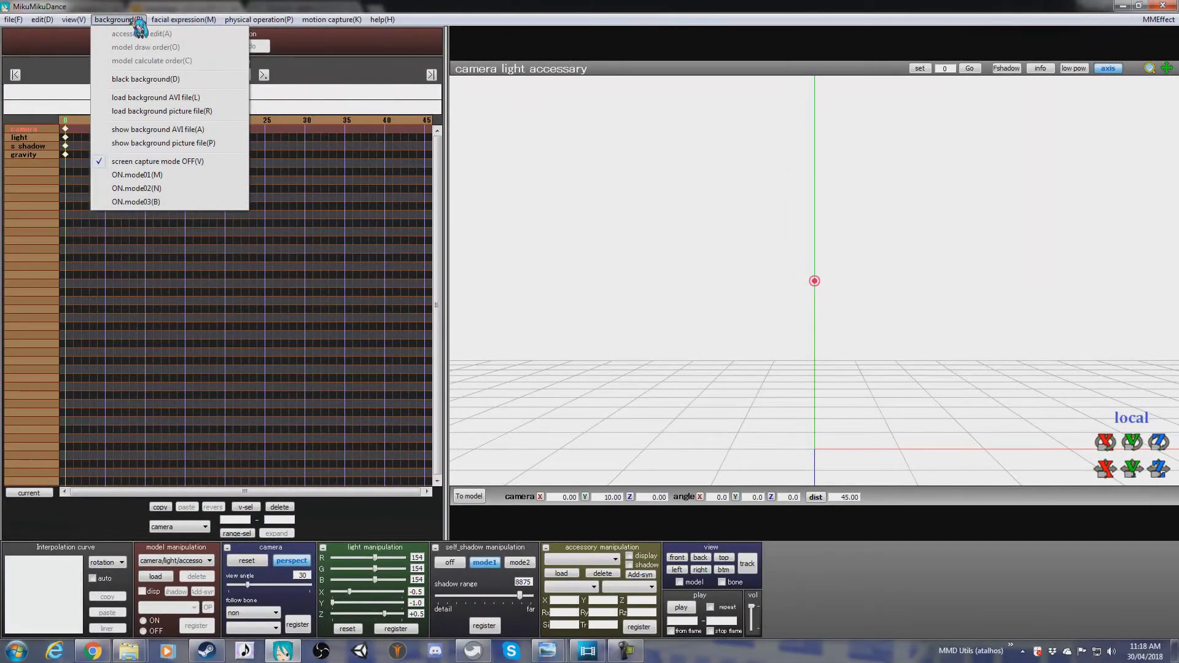
click(150, 79)
Load the 黒煙.x accessory from the Z_Particle_v1_0_0 folder to preview its smoke, and delete it from the scene
mouse_move(129, 651)
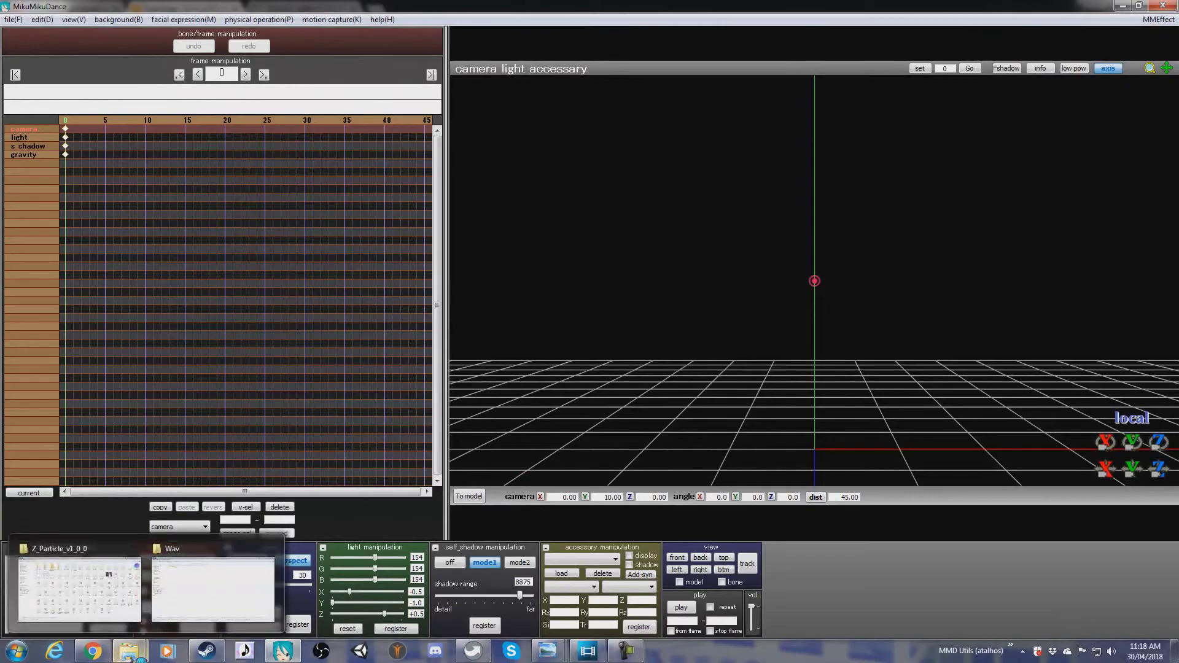
click(116, 606)
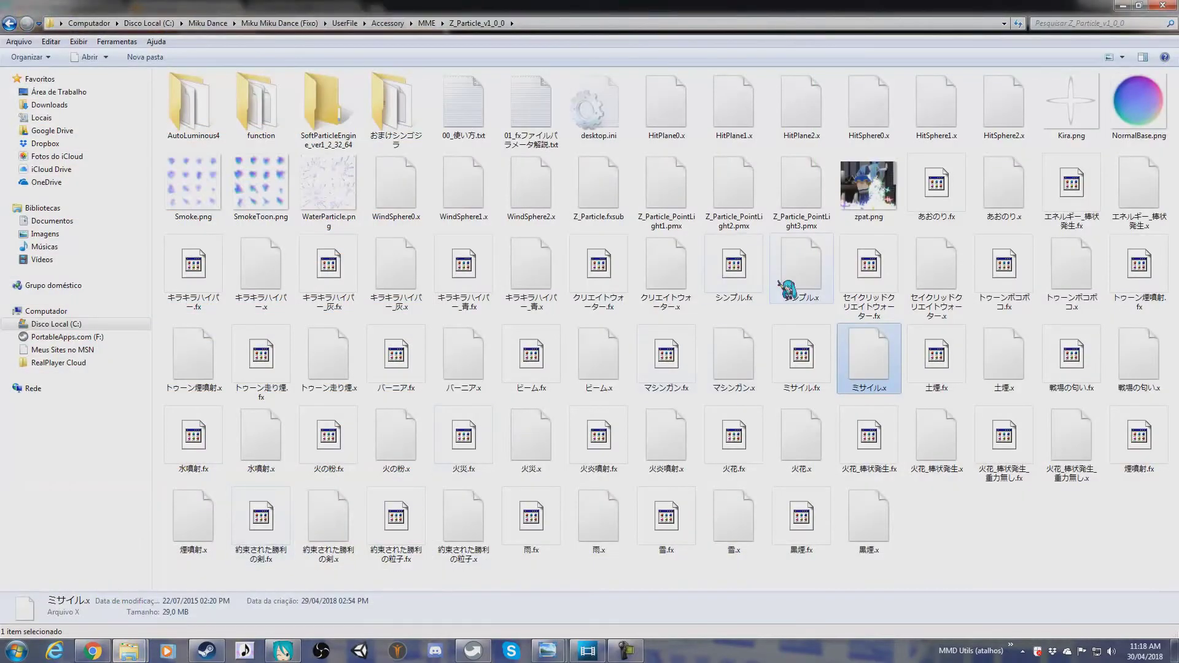
click(876, 532)
drag(872, 529, 556, 408)
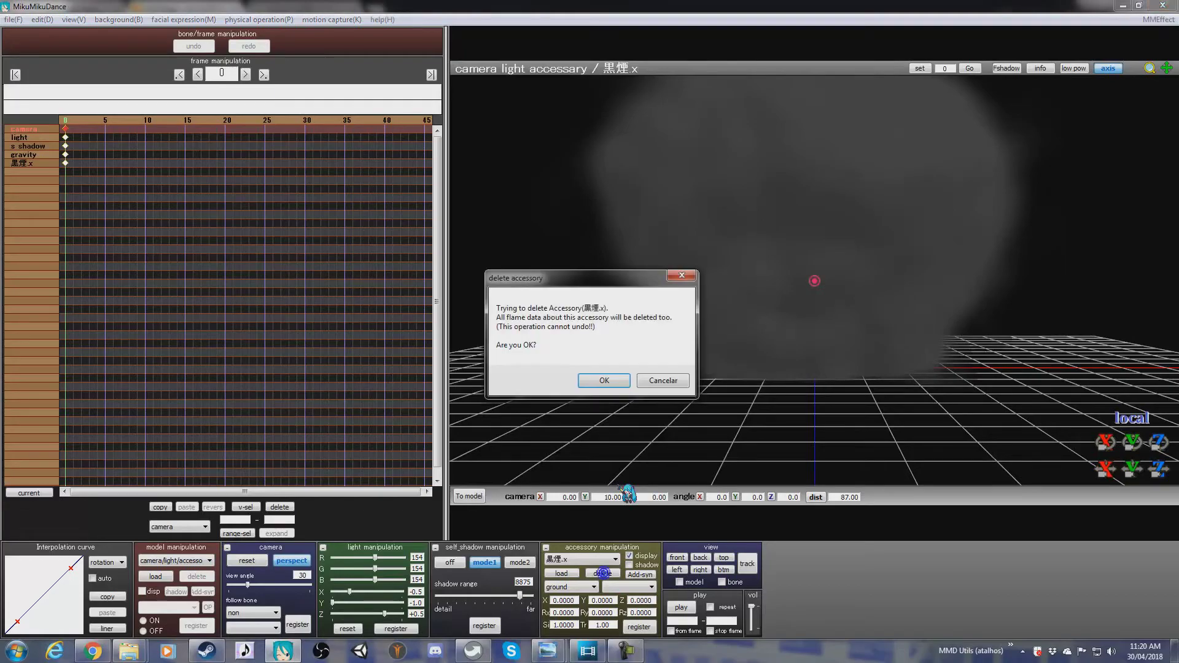
click(611, 381)
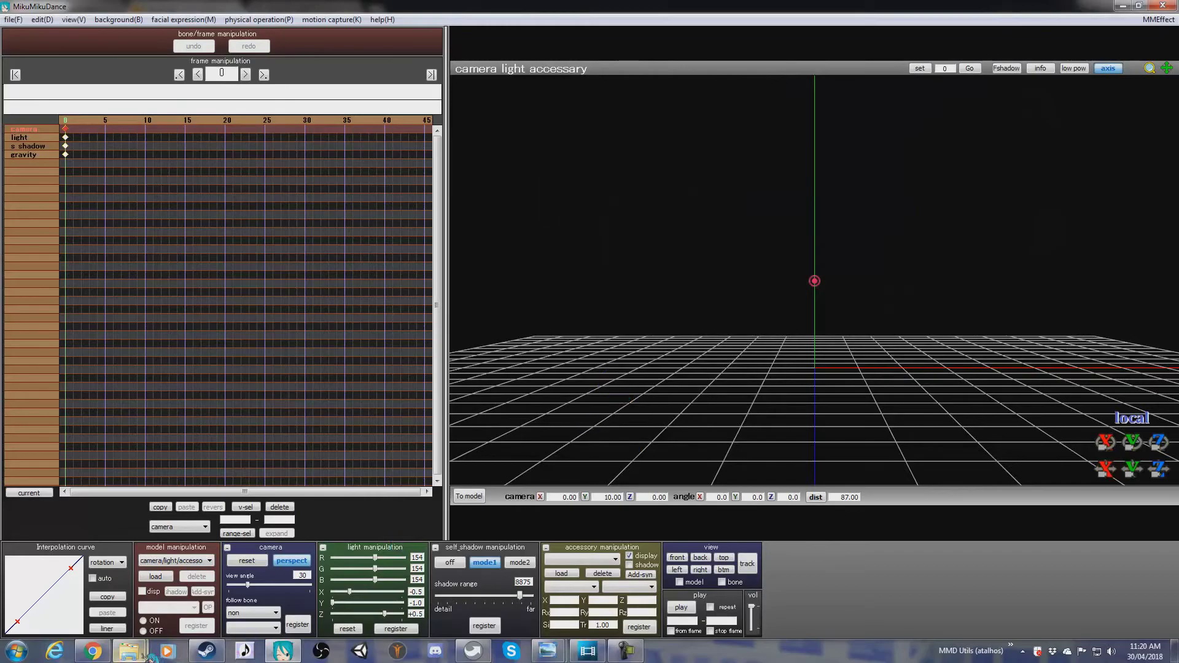
Load the あおのり.x accessory from the Z_Particle_v1_0_0 folder into the scene
mouse_move(129, 651)
click(129, 602)
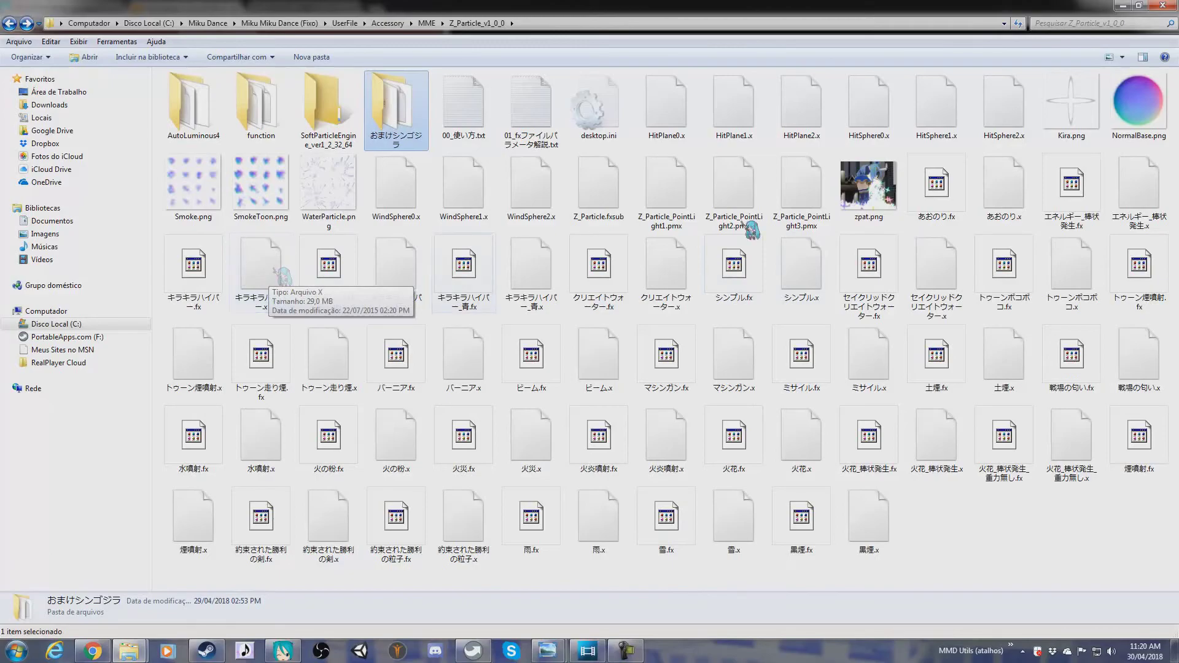
click(998, 188)
drag(998, 187, 683, 311)
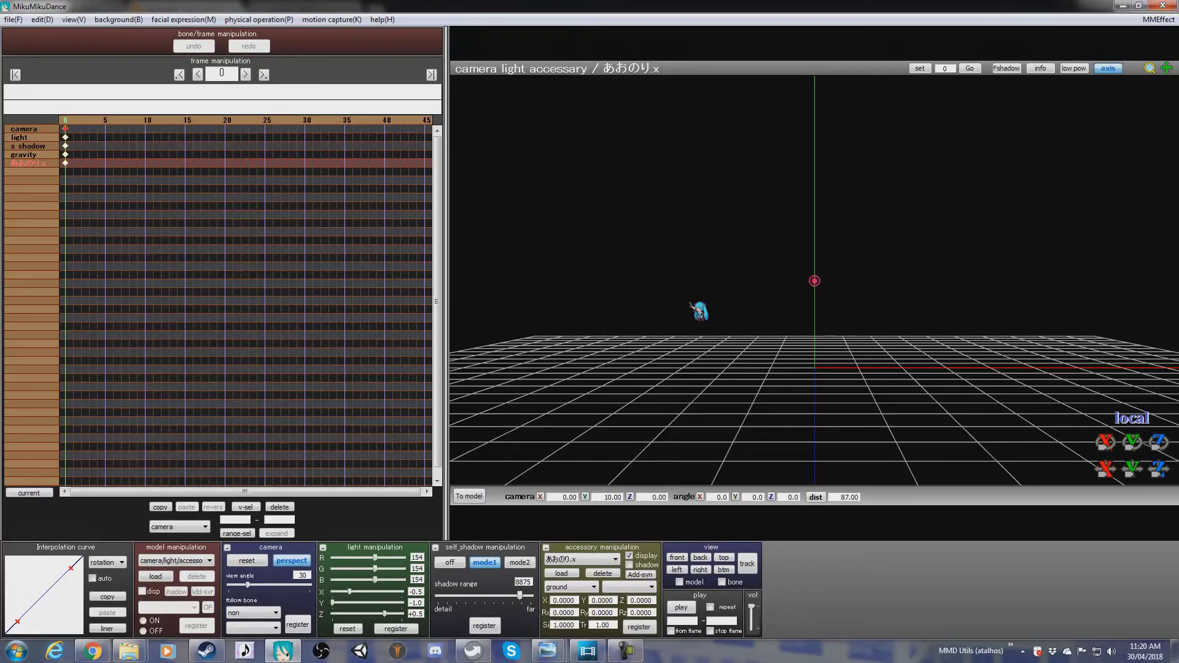
Examine the あおのり.x particle effect at the scene origin up close and from different angles
scroll(814, 280, up, 3)
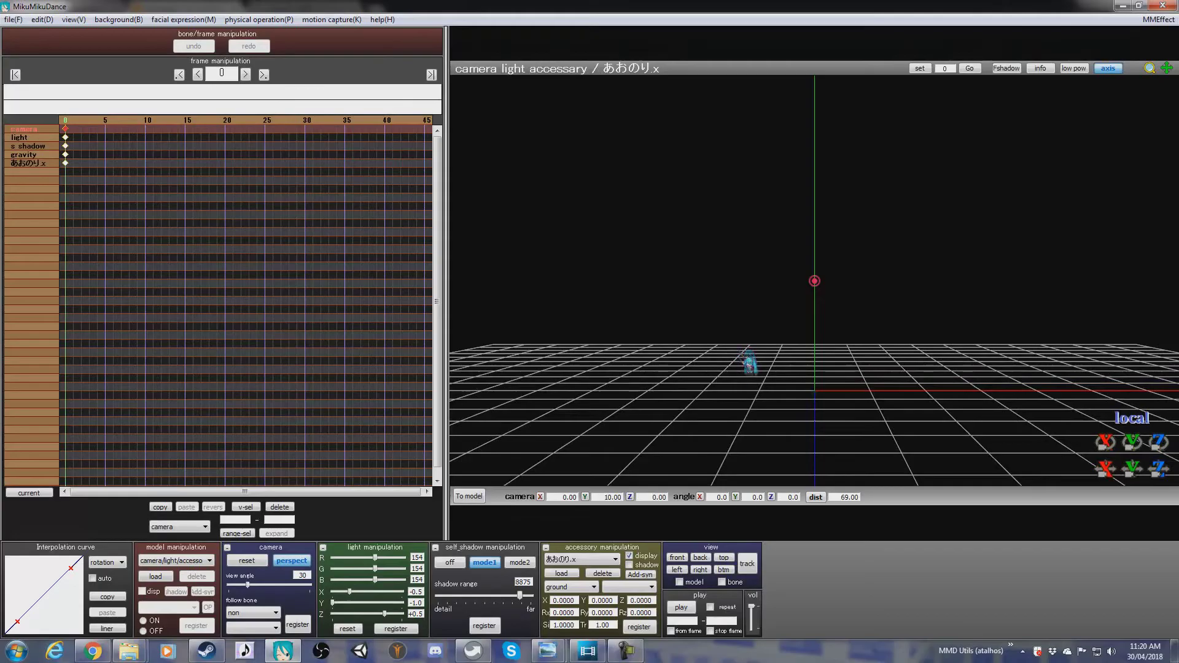
middle_drag(799, 369, 794, 211)
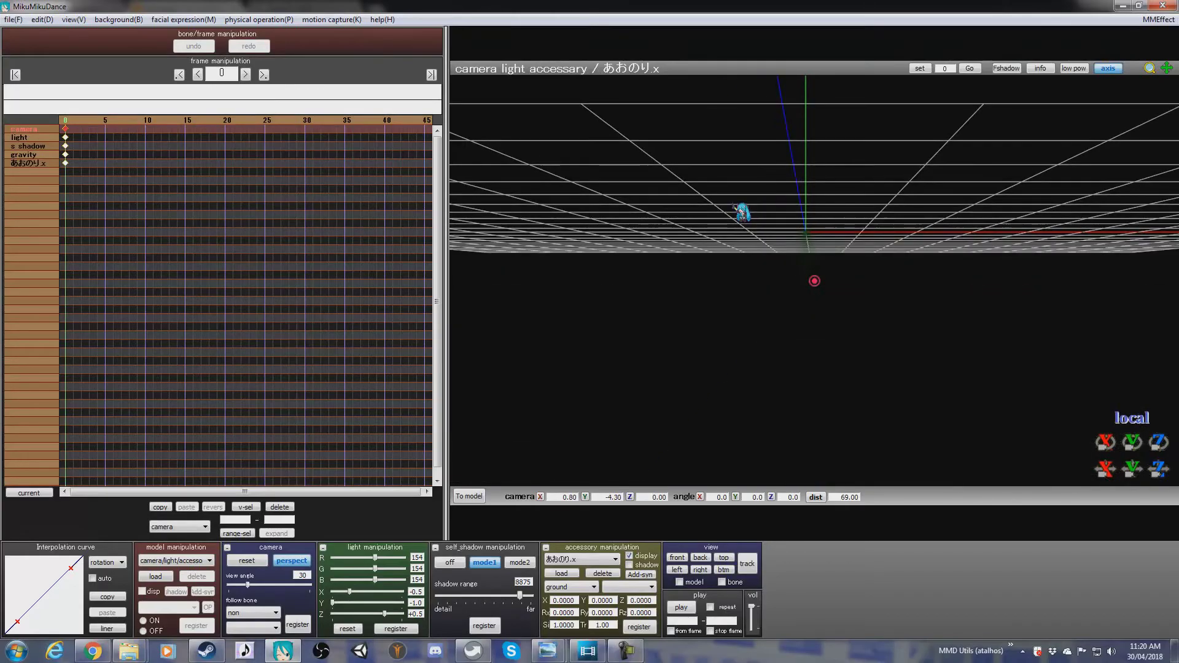
right_drag(794, 210, 768, 194)
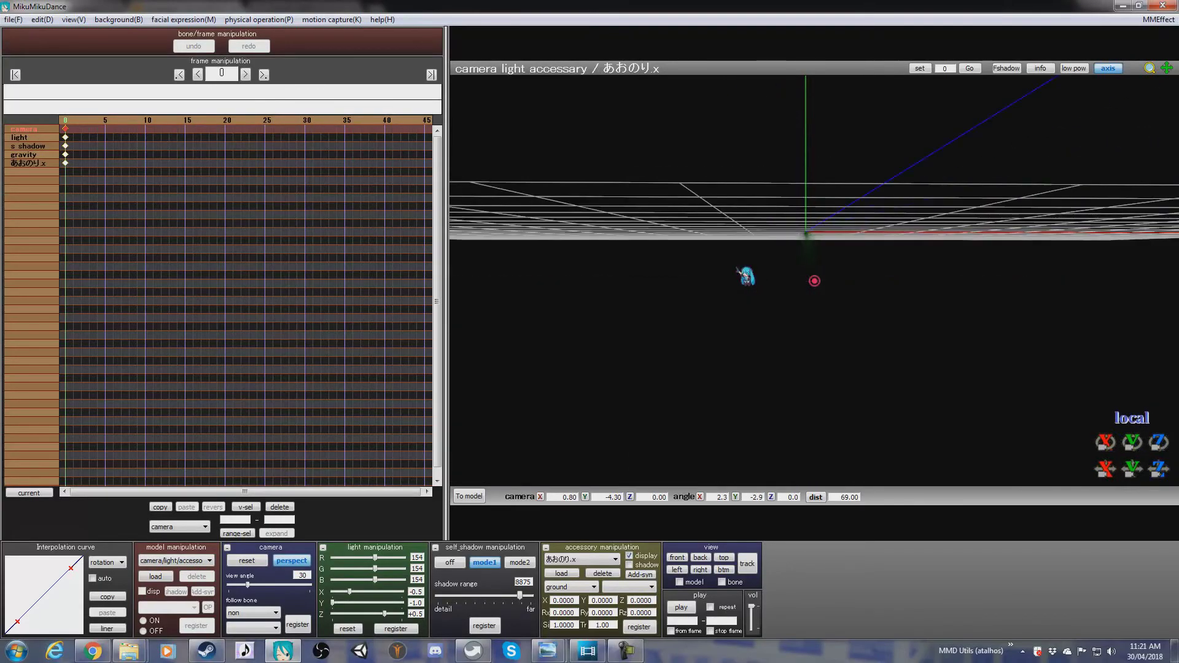
middle_drag(794, 210, 794, 268)
scroll(815, 280, up, 4)
scroll(815, 280, up, 10)
scroll(745, 317, down, 3)
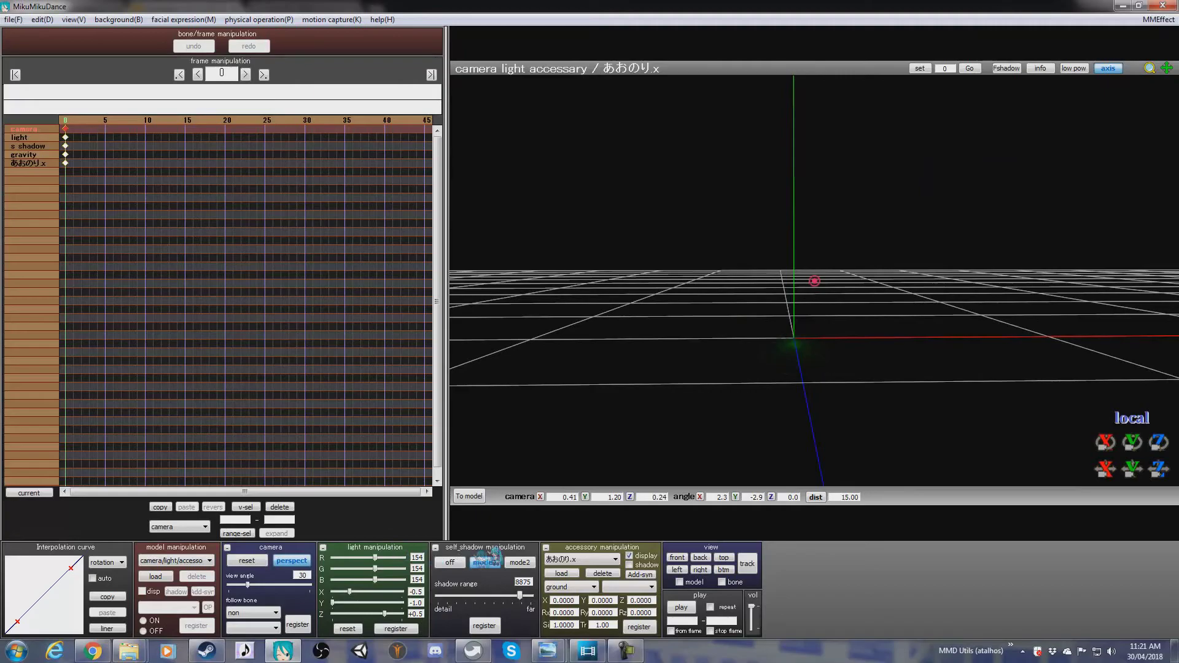
right_drag(732, 401, 685, 407)
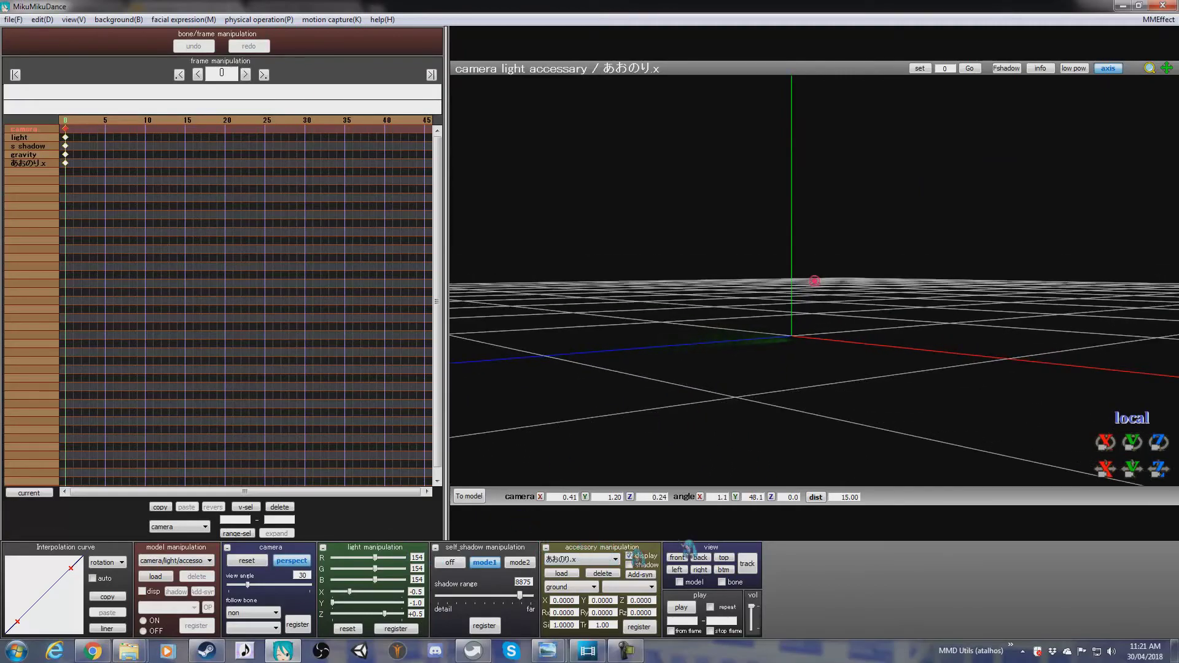
Load the Neru_Akita.pmd model from the Model folder into the scene
click(157, 577)
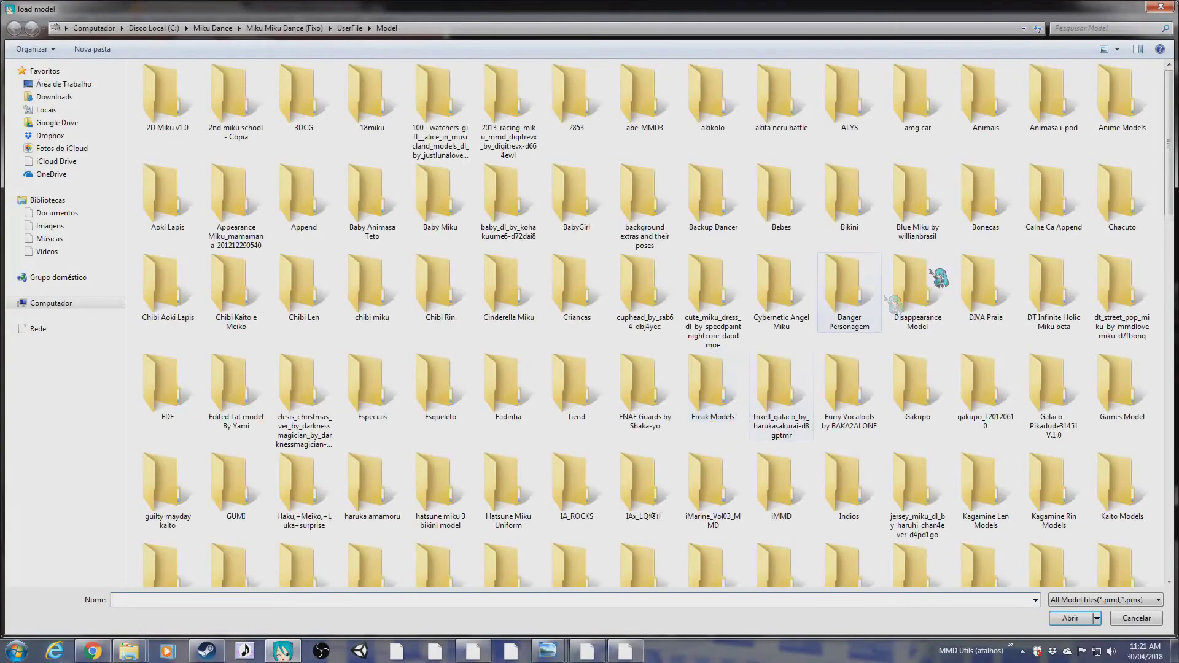
drag(1173, 157, 1174, 539)
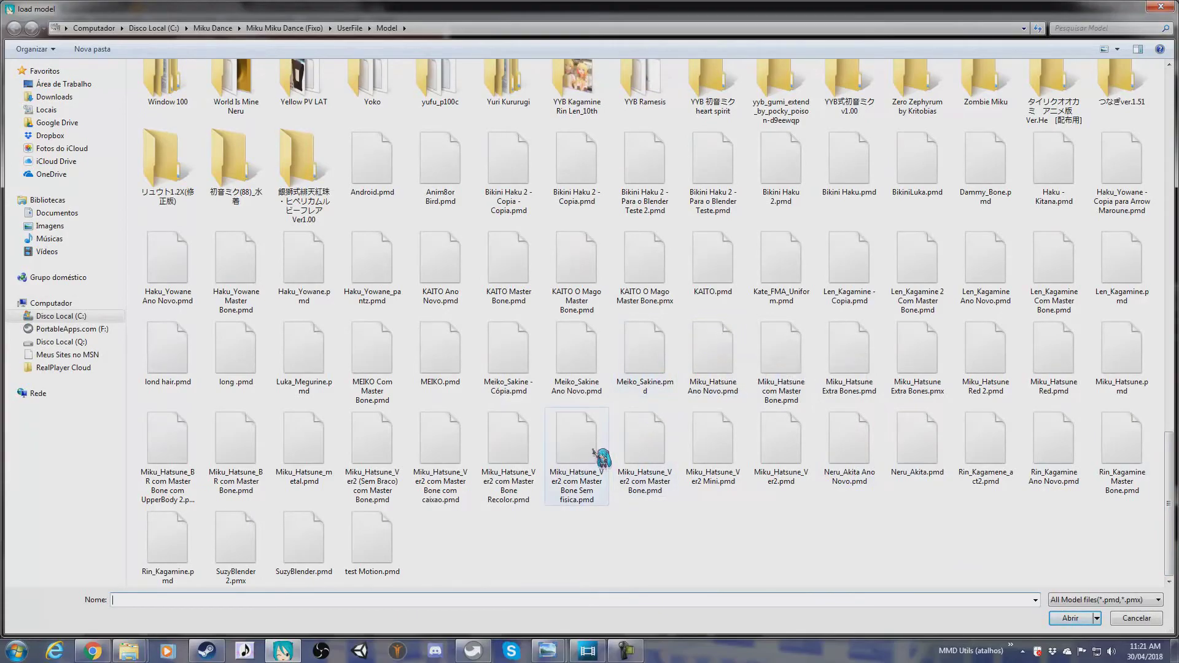
double_click(904, 447)
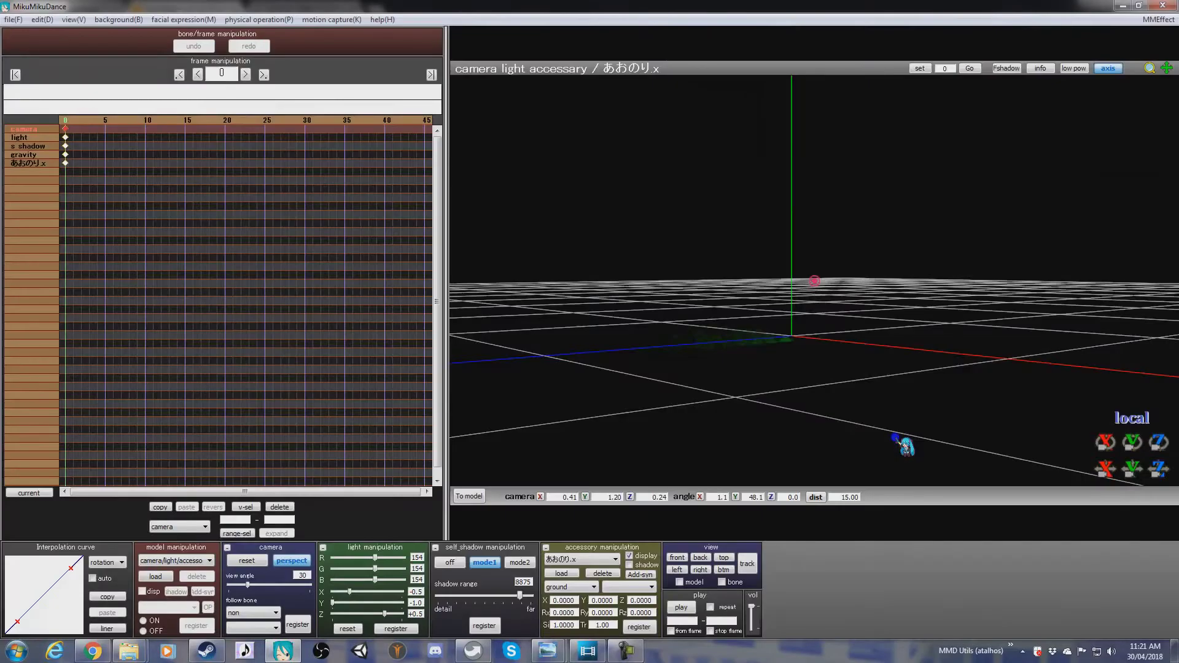
click(632, 385)
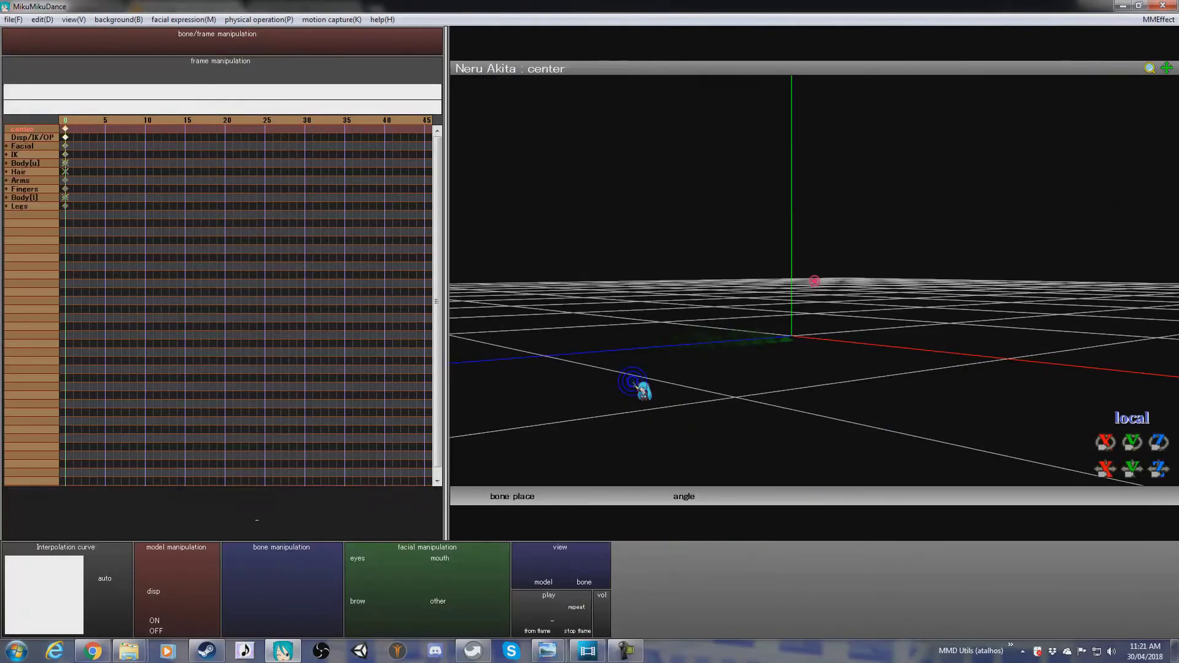
right_drag(700, 381, 714, 436)
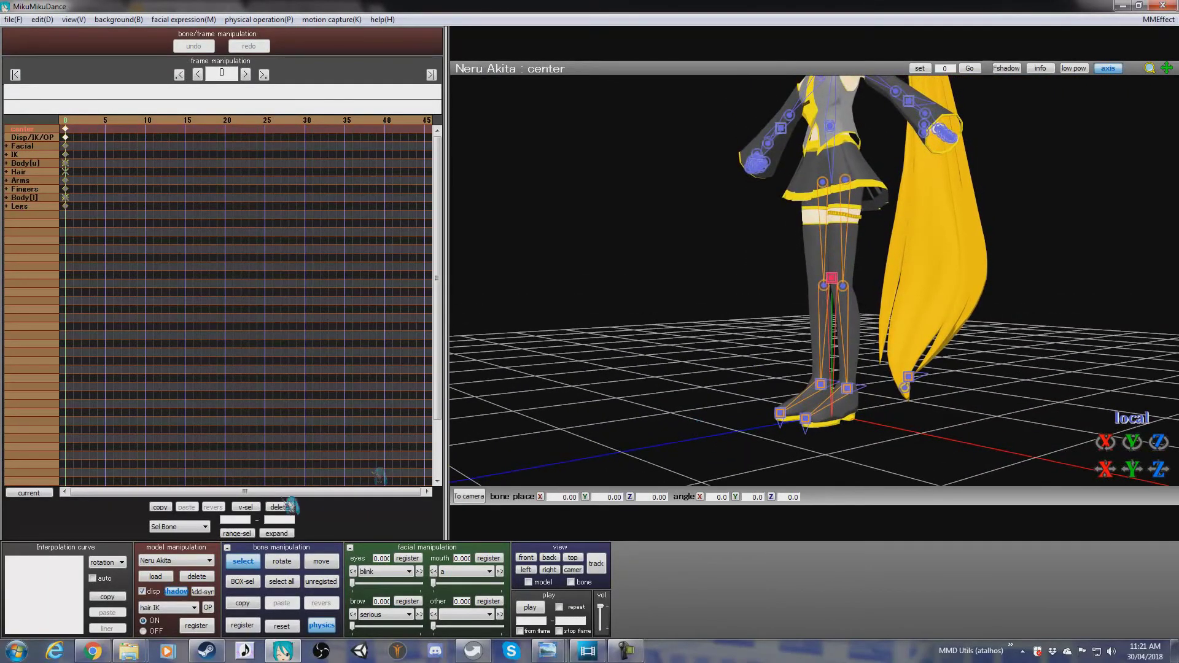
Return to camera/light/accessory mode, set the あおのり.x accessory's size to 10 and register it at frame 0
click(202, 560)
click(197, 572)
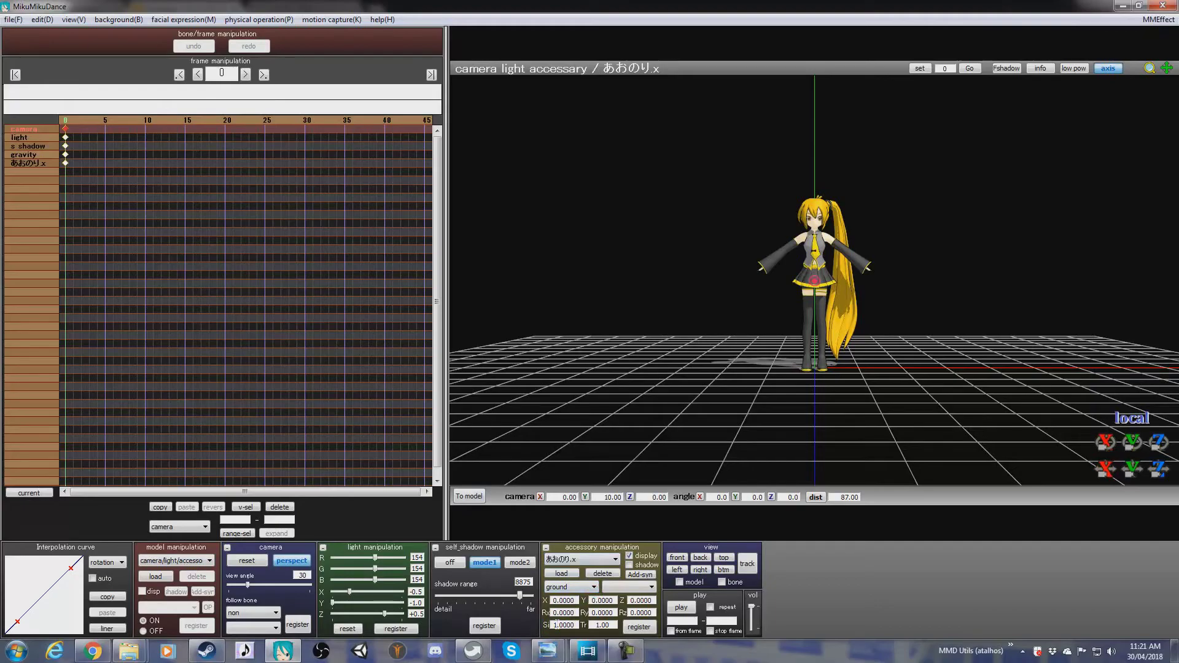
click(562, 611)
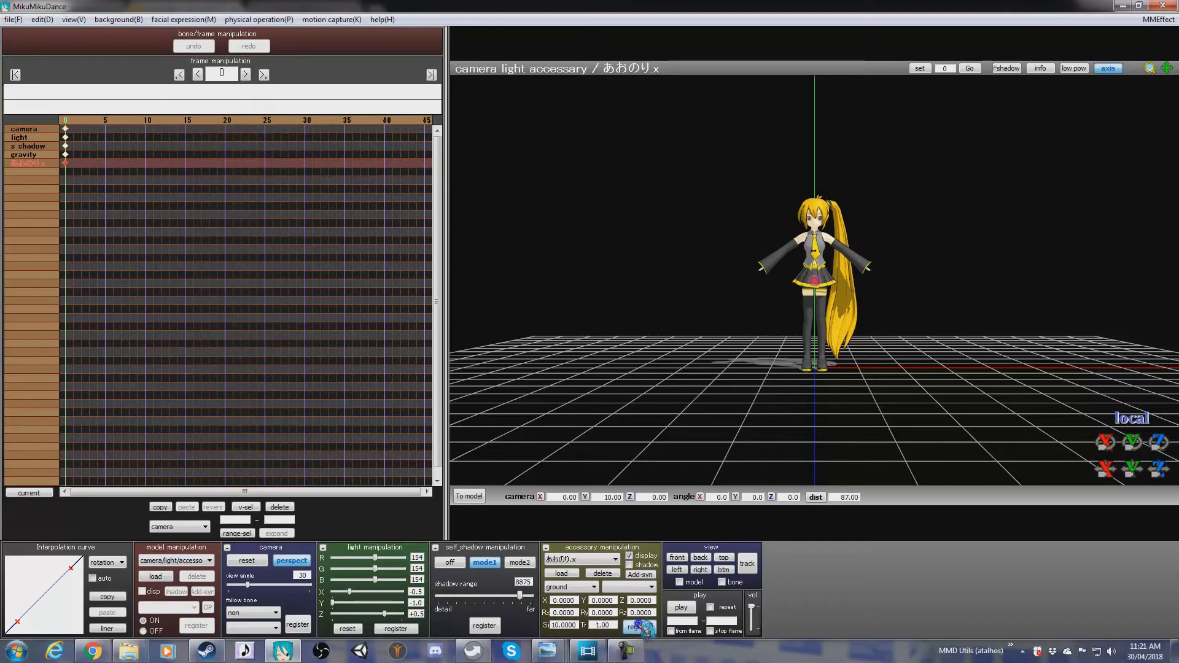
Use the accessory axis handles to raise あおのり.x to Y 16.3 at the model's mouth, and register its position
click(1143, 419)
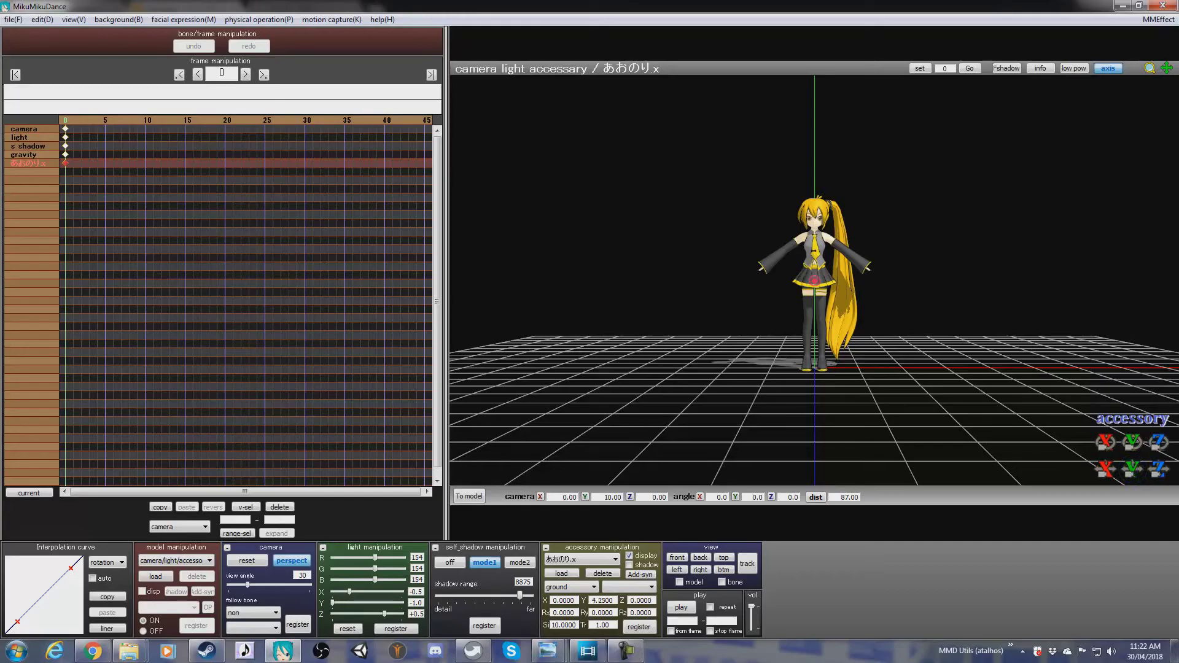
right_drag(983, 387, 913, 393)
scroll(913, 393, up, 2)
scroll(911, 396, up, 8)
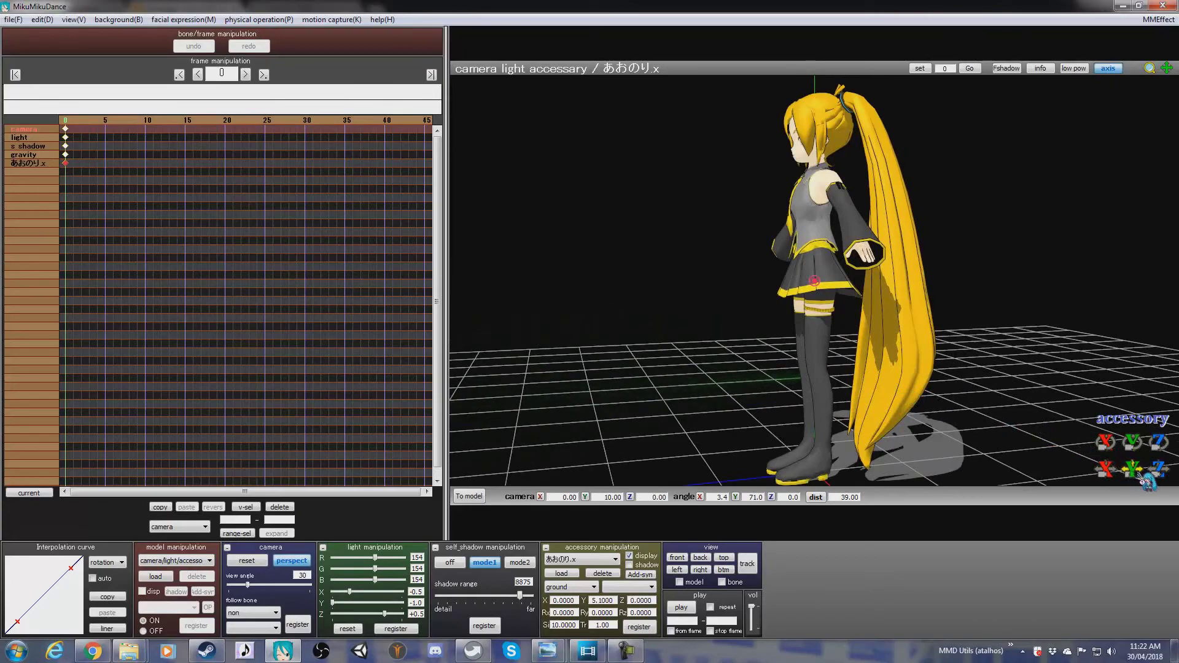
drag(1141, 478, 1141, 473)
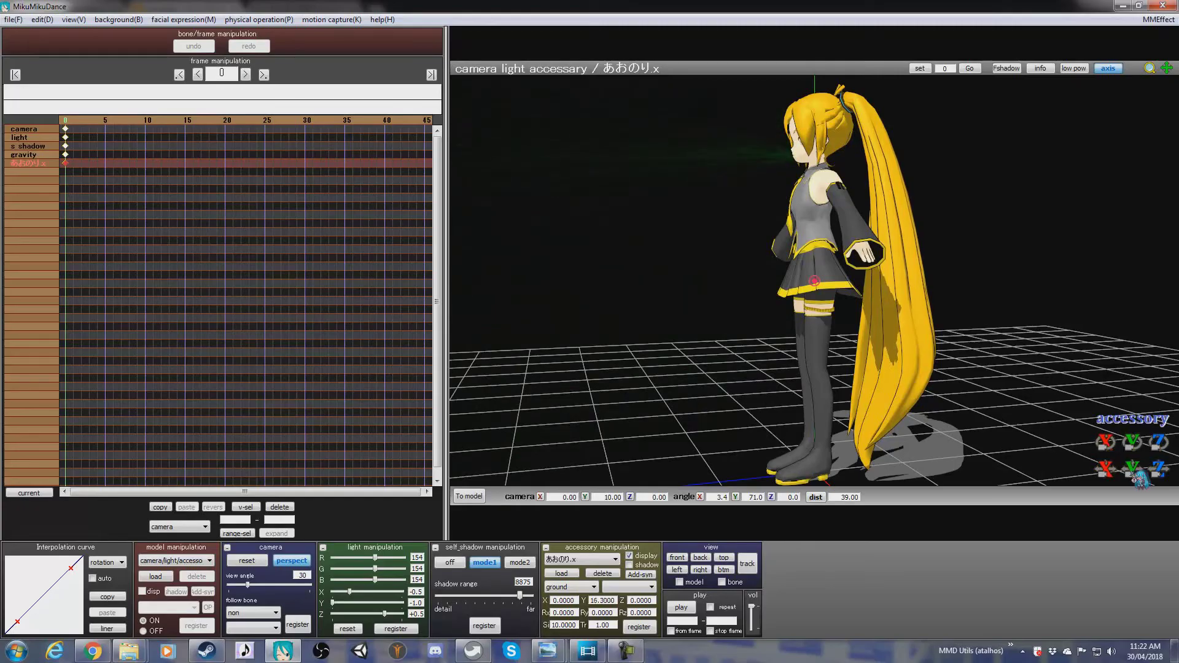
mouse_move(981, 530)
right_down()
mouse_move(1154, 534)
mouse_move(910, 522)
mouse_move(963, 530)
right_up()
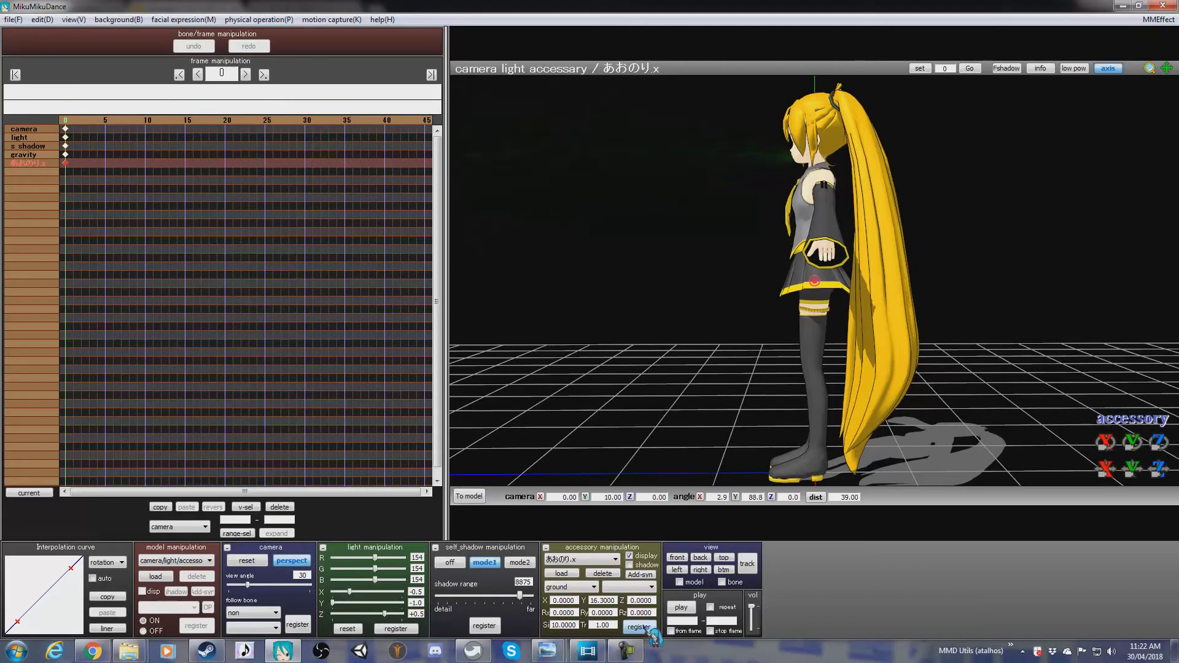
Select the Neru Akita model and set its mouth expression "a" to 1.000
scroll(713, 440, up, 4)
middle_drag(712, 307, 712, 443)
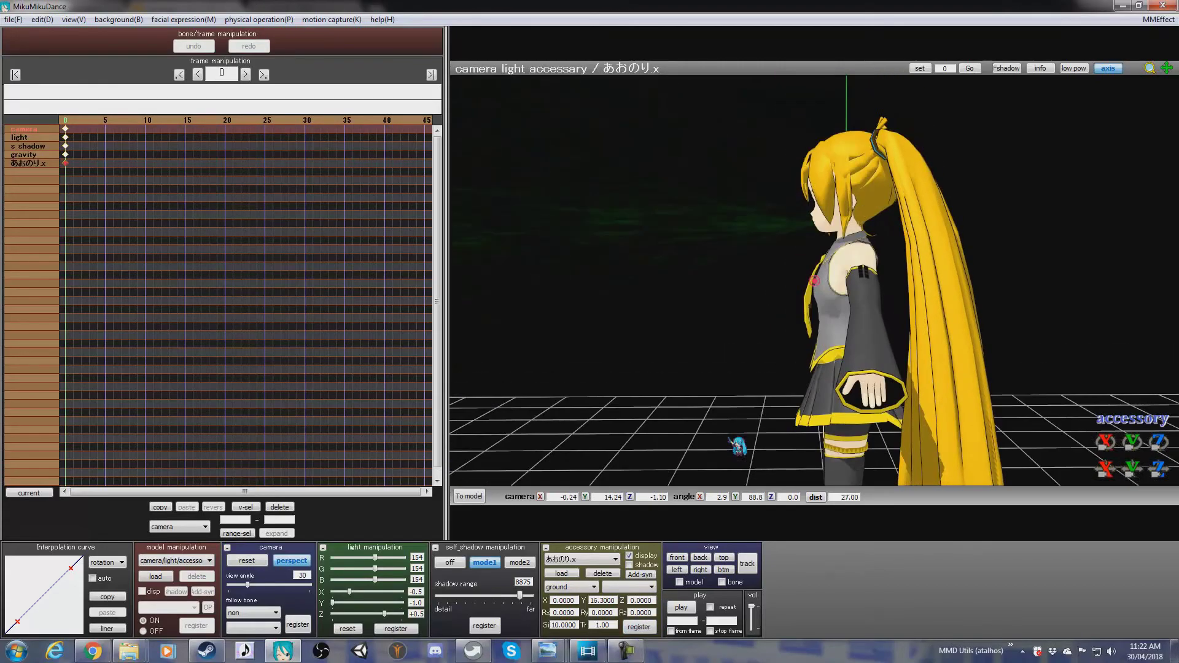
scroll(814, 280, up, 2)
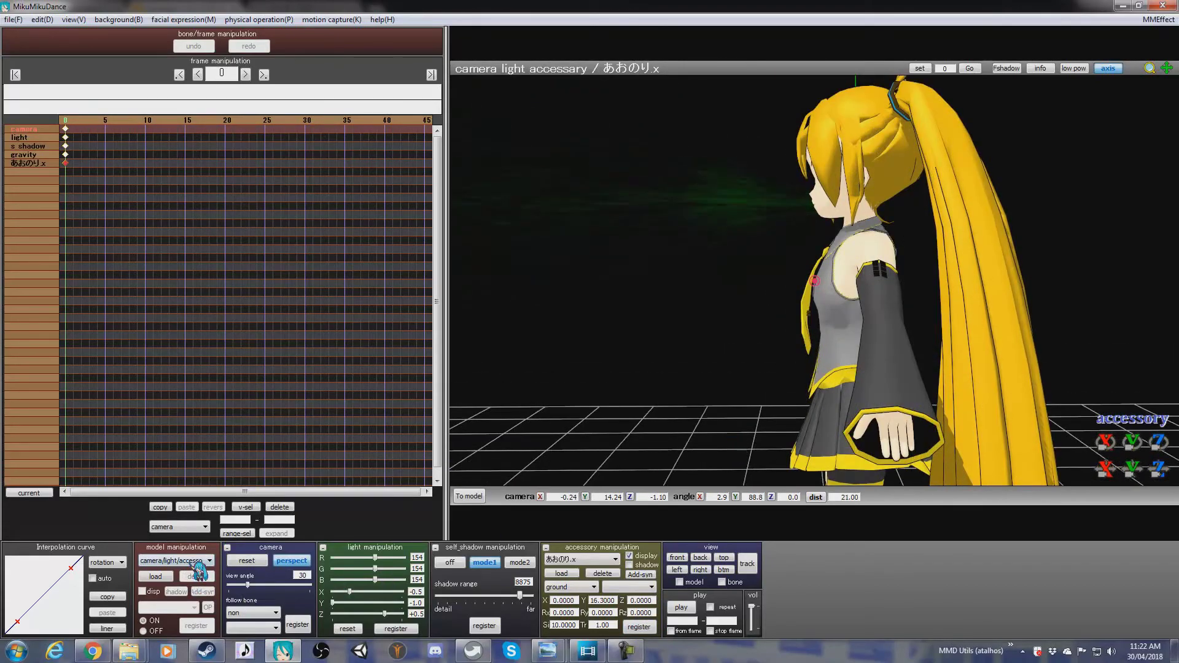
click(202, 561)
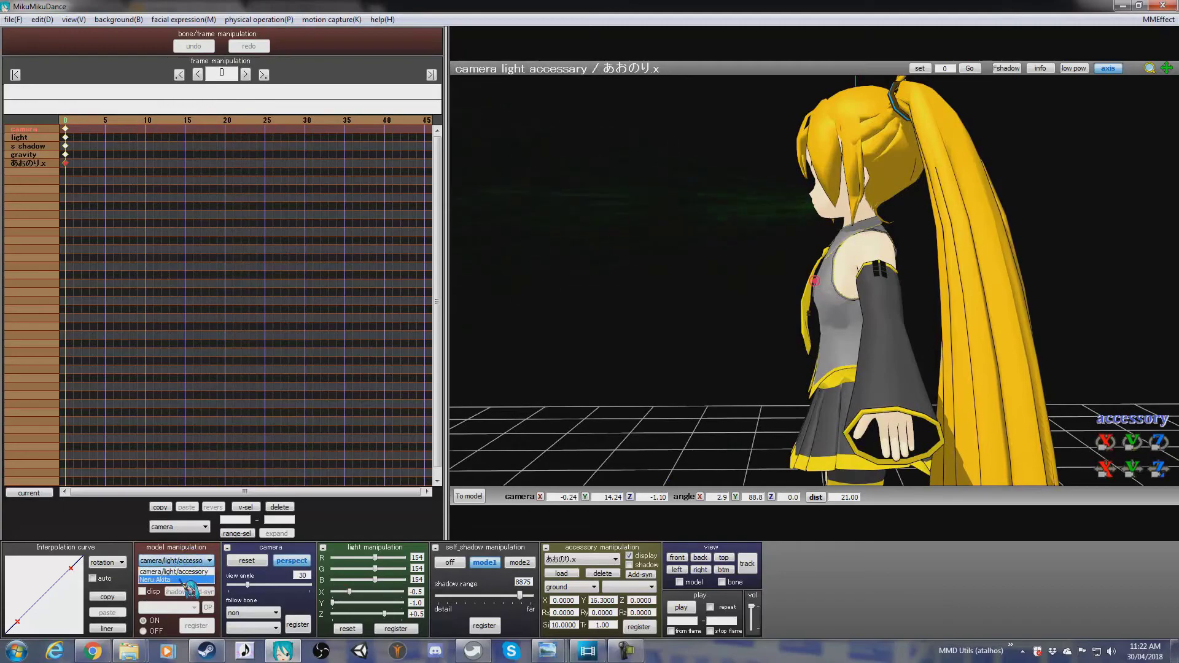
click(178, 579)
drag(433, 582, 521, 589)
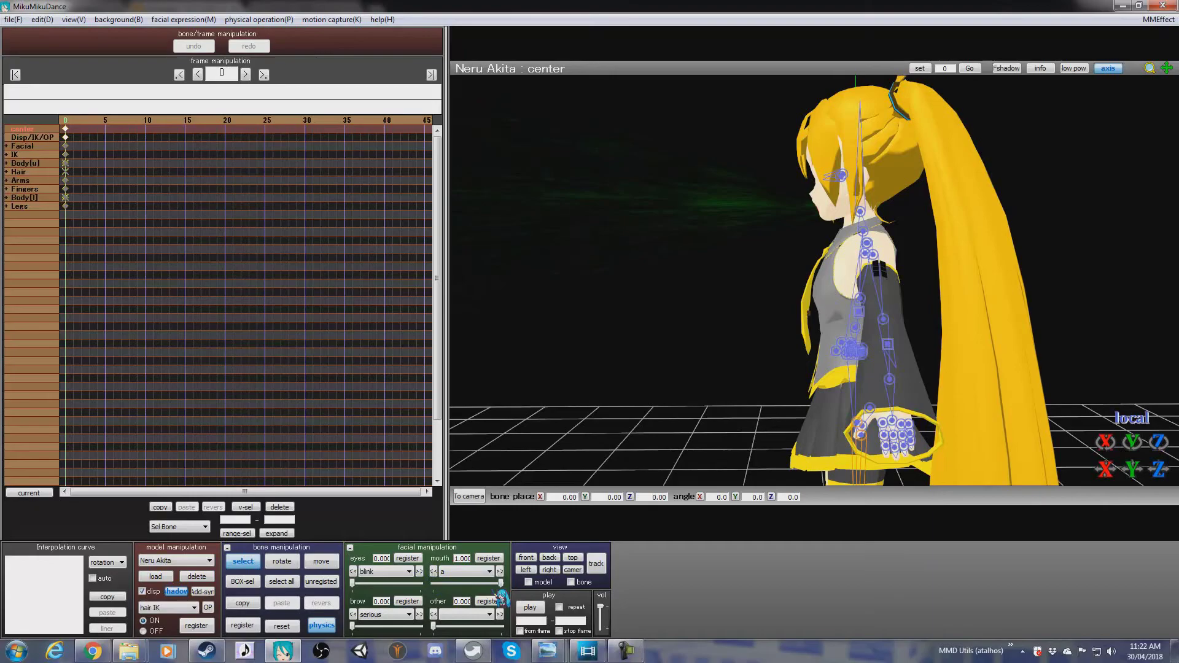
Switch back from the Neru Akita model to camera/light/accessory mode and frame the model from the front
click(176, 561)
click(176, 572)
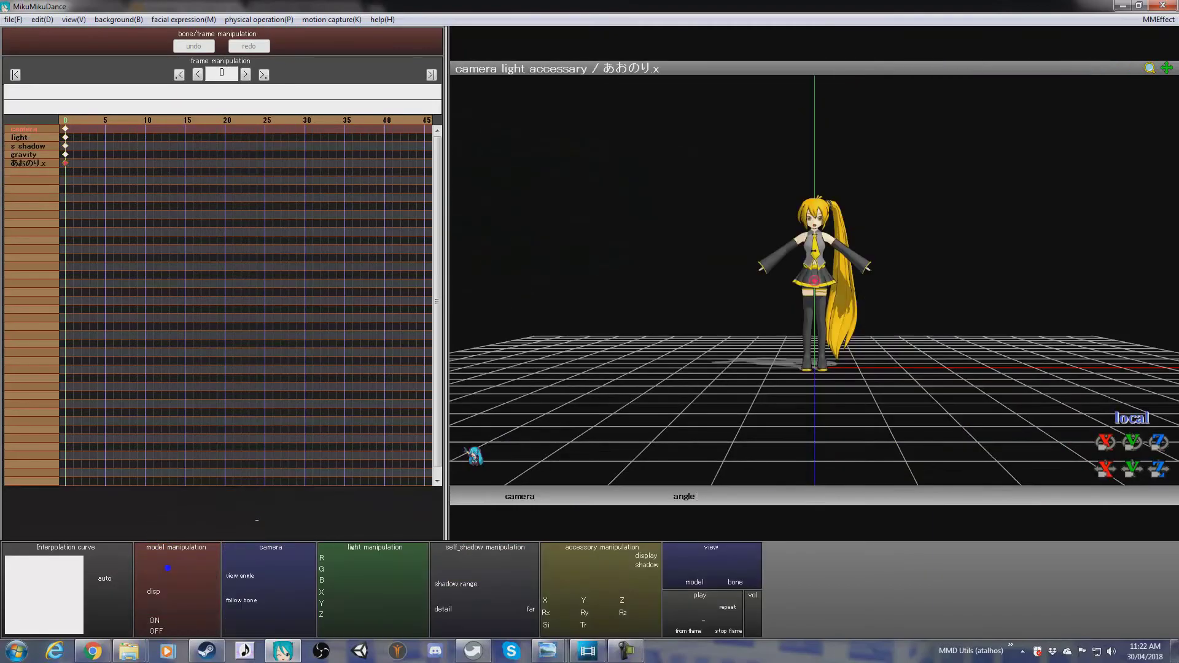
scroll(626, 396, up, 5)
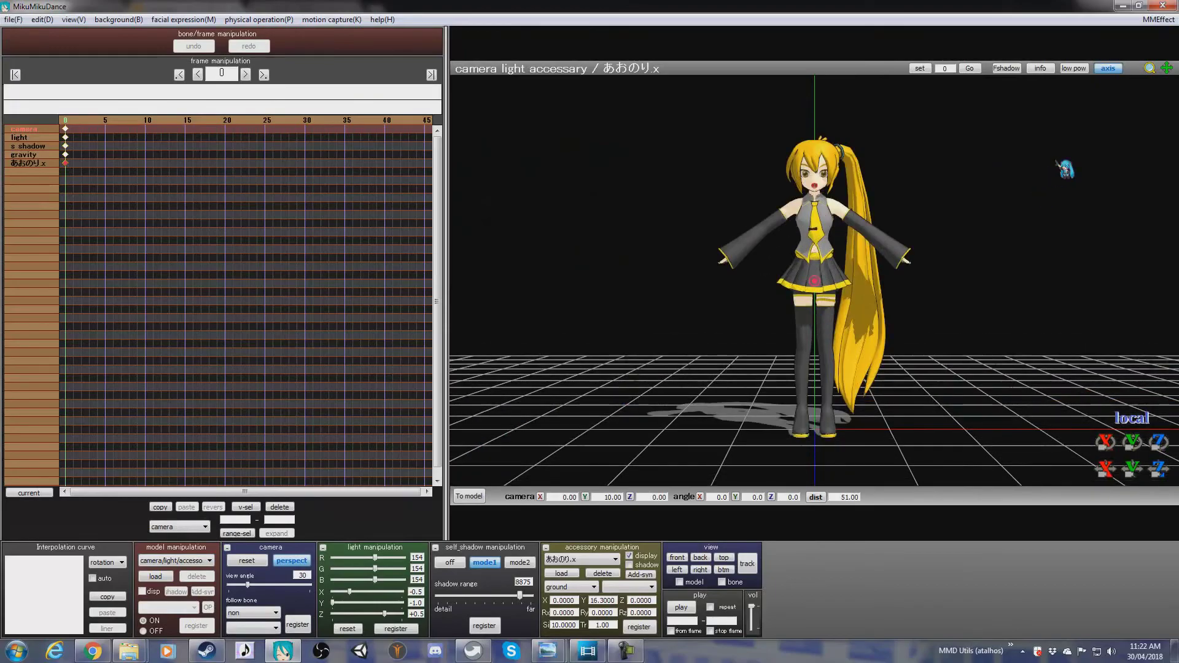
Turn off the axis display, frame the model's upper body from the side at distance 21, and register the camera at frame 0
click(1109, 69)
right_drag(1044, 178, 1031, 192)
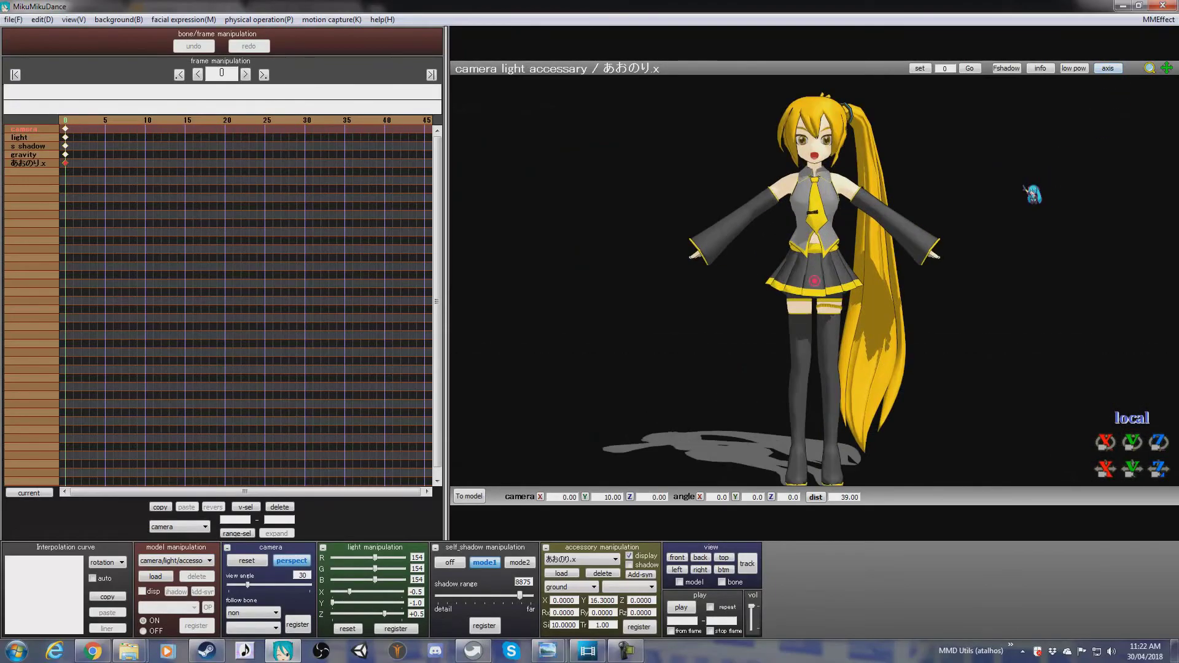
scroll(933, 265, up, 3)
right_drag(984, 255, 900, 272)
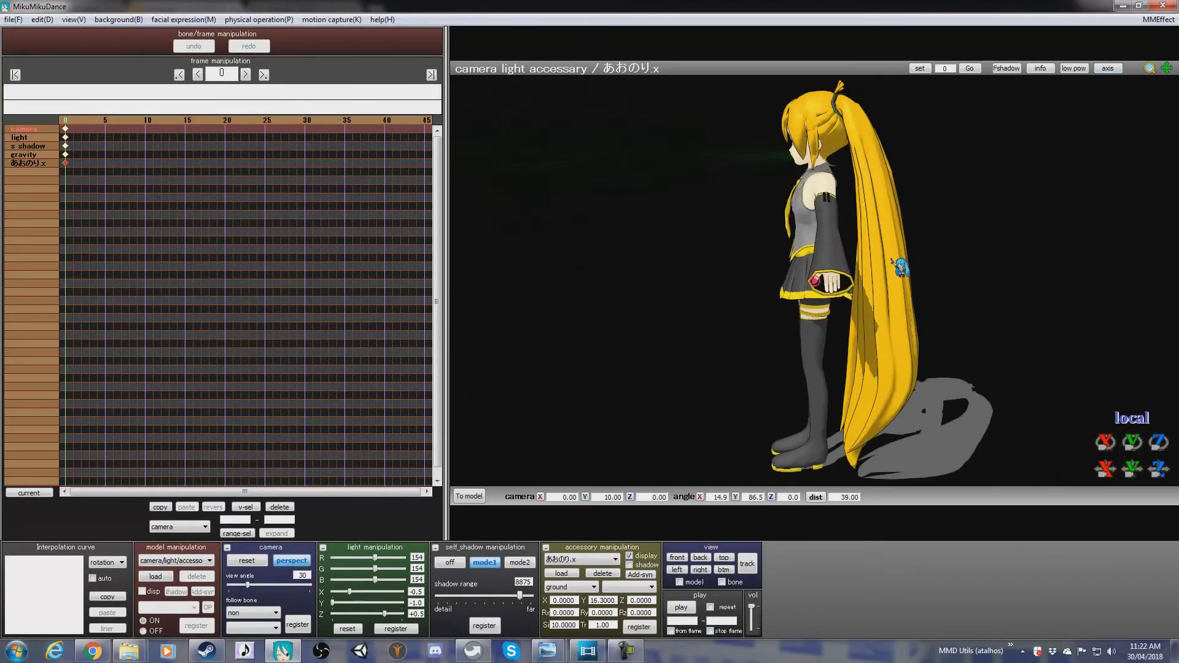
scroll(899, 272, up, 2)
middle_drag(900, 272, 882, 261)
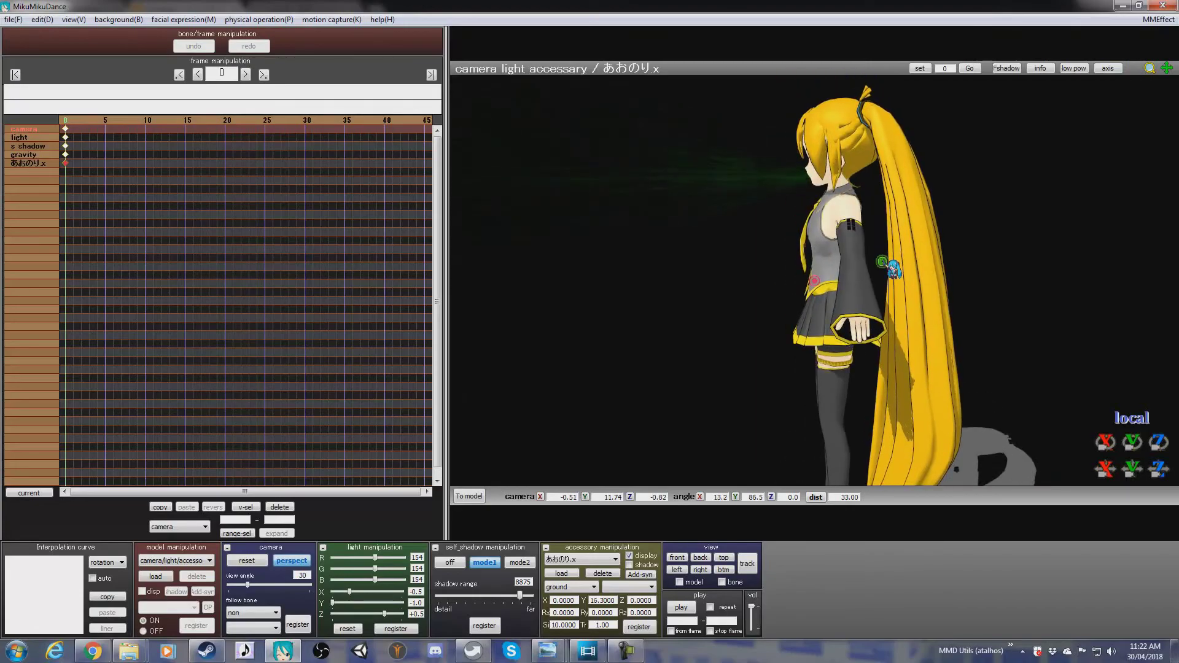
right_drag(882, 261, 881, 256)
scroll(882, 256, up, 2)
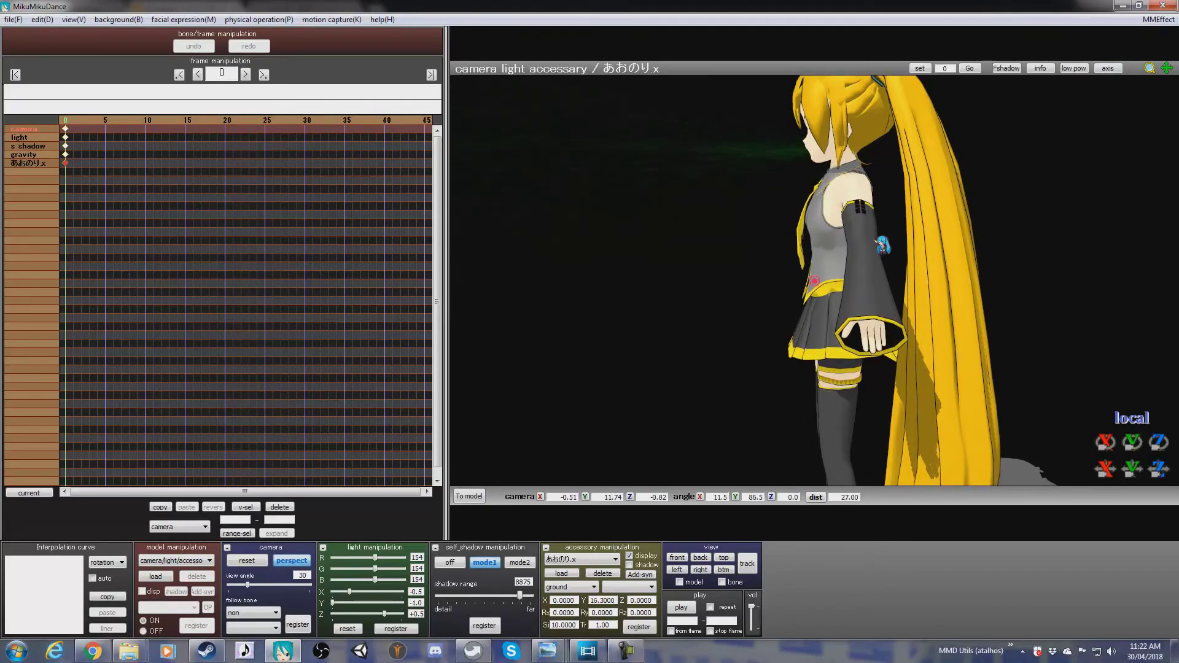
middle_drag(882, 246, 896, 253)
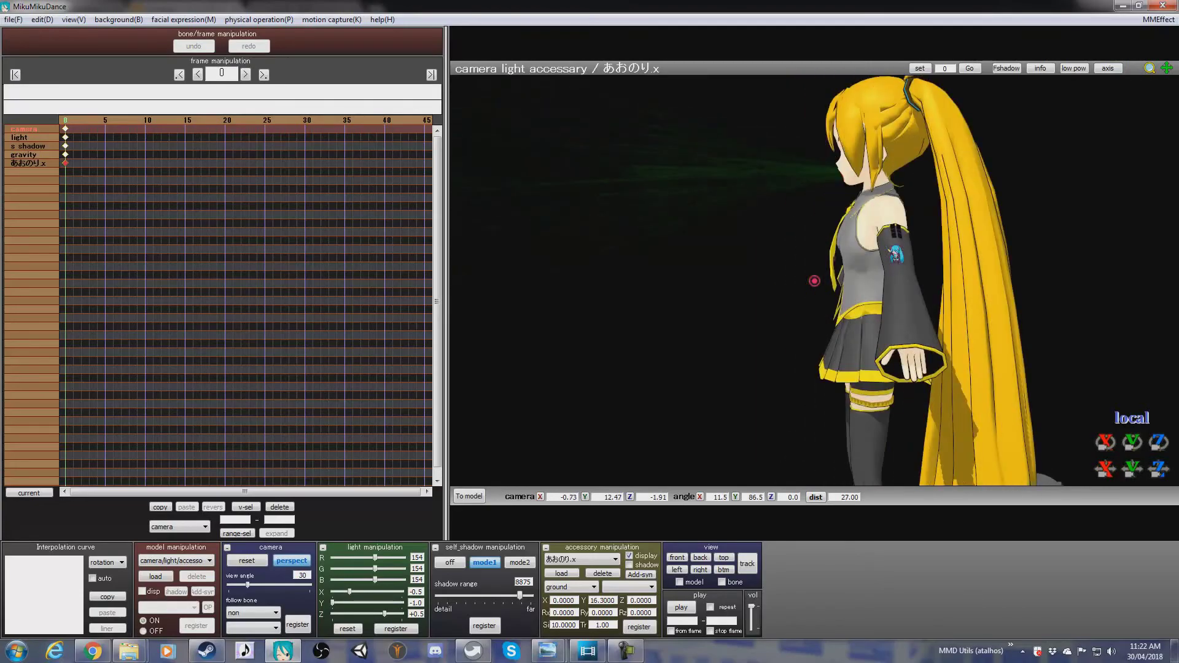
scroll(895, 253, up, 2)
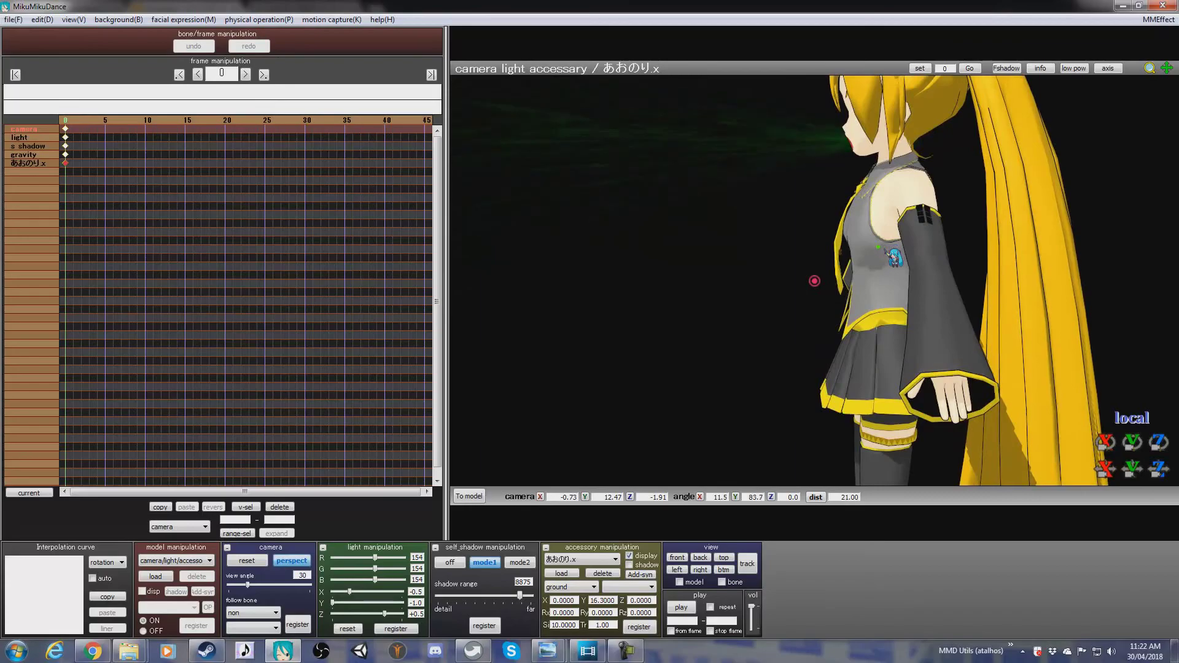
mouse_move(895, 253)
right_down()
mouse_move(872, 254)
mouse_move(885, 252)
right_up()
click(297, 624)
Turn the camera slightly toward the model's front, to angle X 10.9 and Y 74.5, and re-register it at frame 0
middle_drag(731, 322, 740, 329)
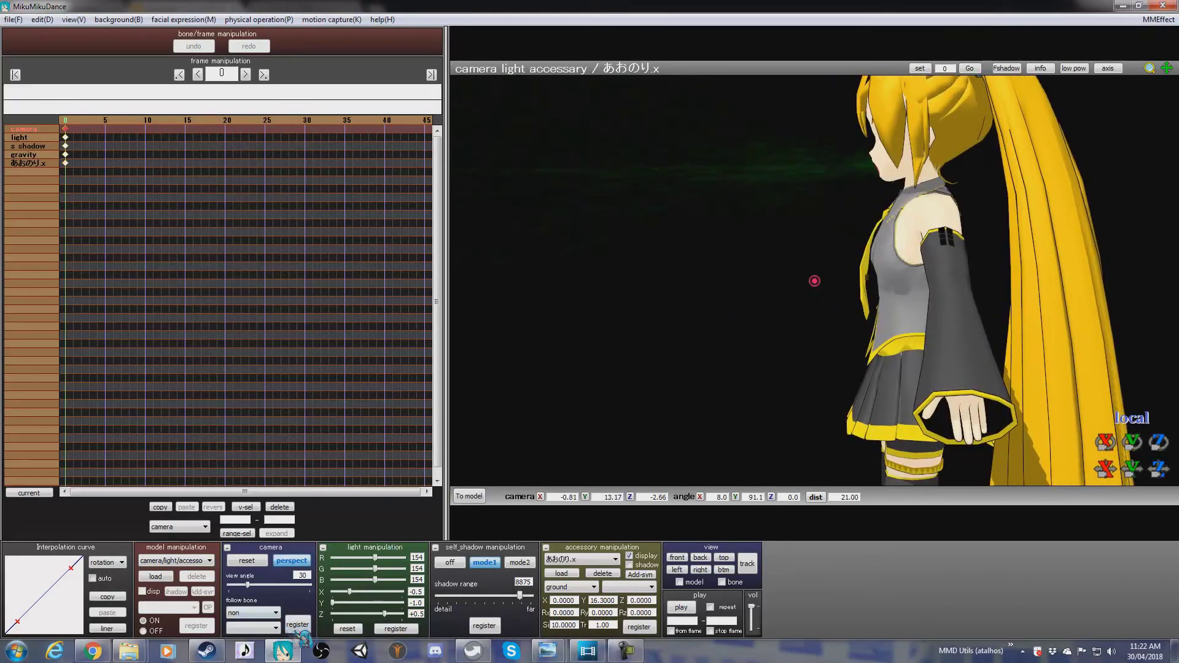
right_drag(778, 325, 797, 327)
click(297, 624)
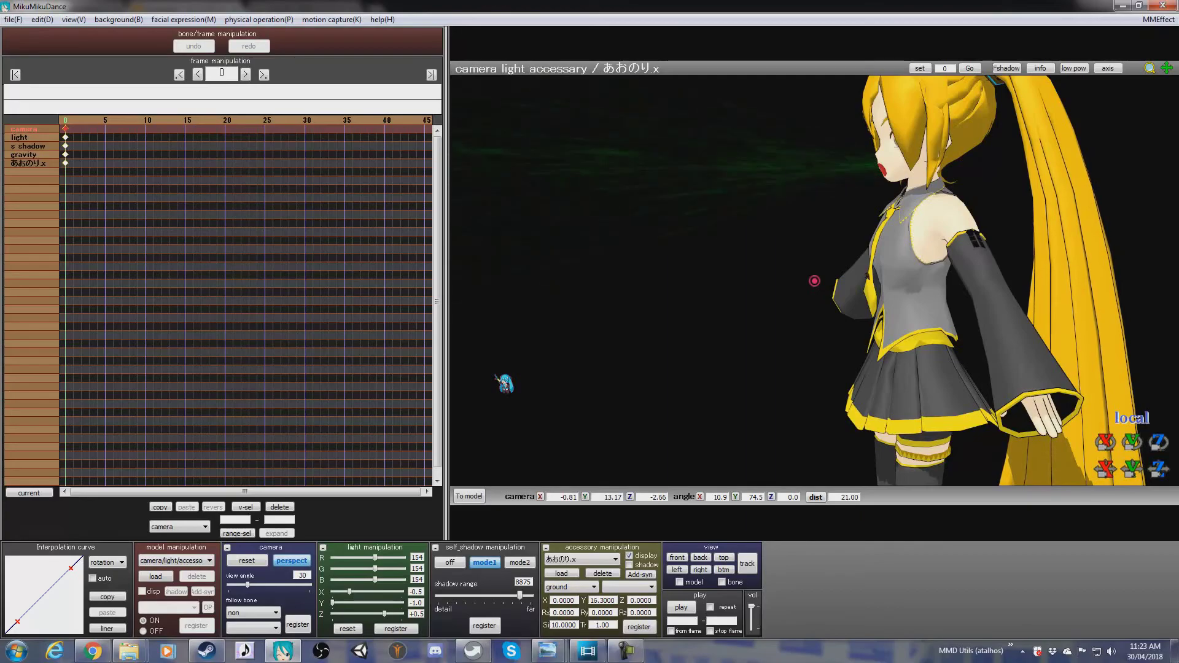
Try loading the HitPlane0.x accessory from the Z_Particle_v1_0_0 folder and delete it again
right_drag(534, 366, 551, 368)
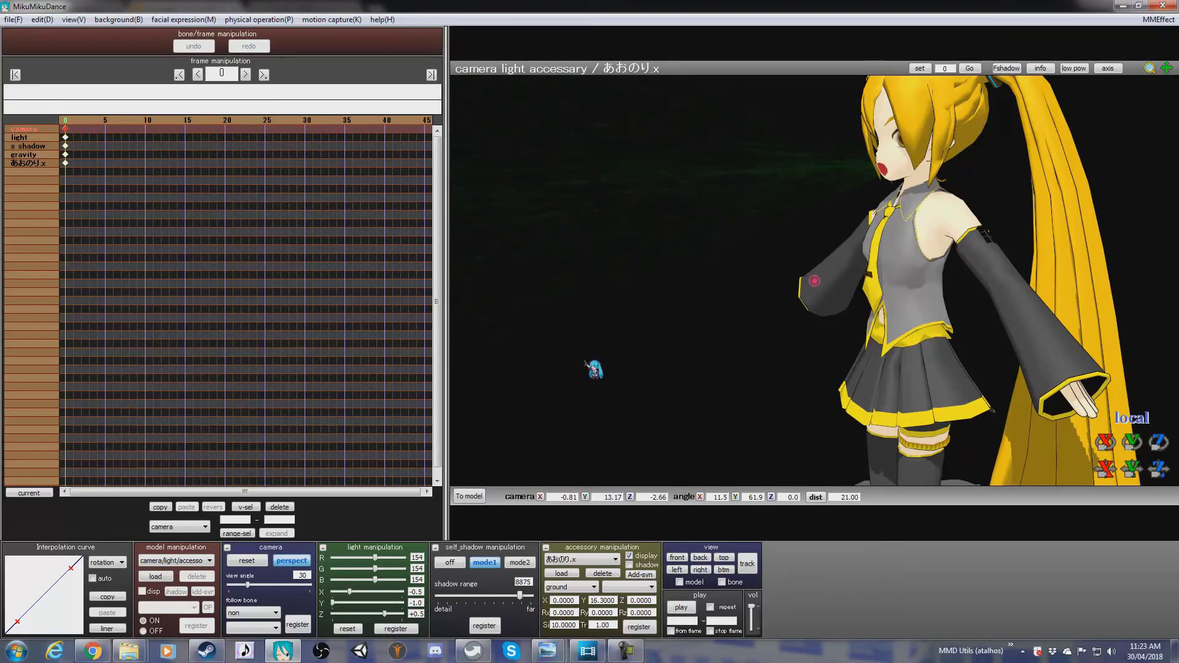
mouse_move(594, 368)
right_down()
mouse_move(632, 359)
mouse_move(595, 371)
right_up()
scroll(590, 372, down, 3)
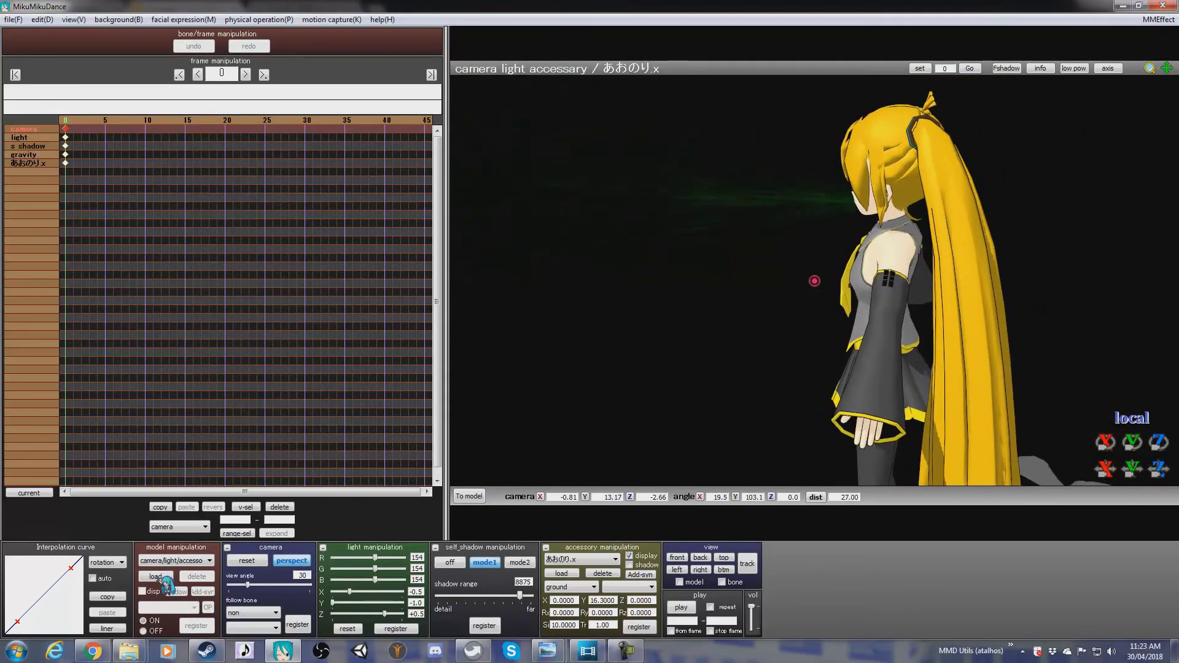
mouse_move(131, 656)
click(126, 606)
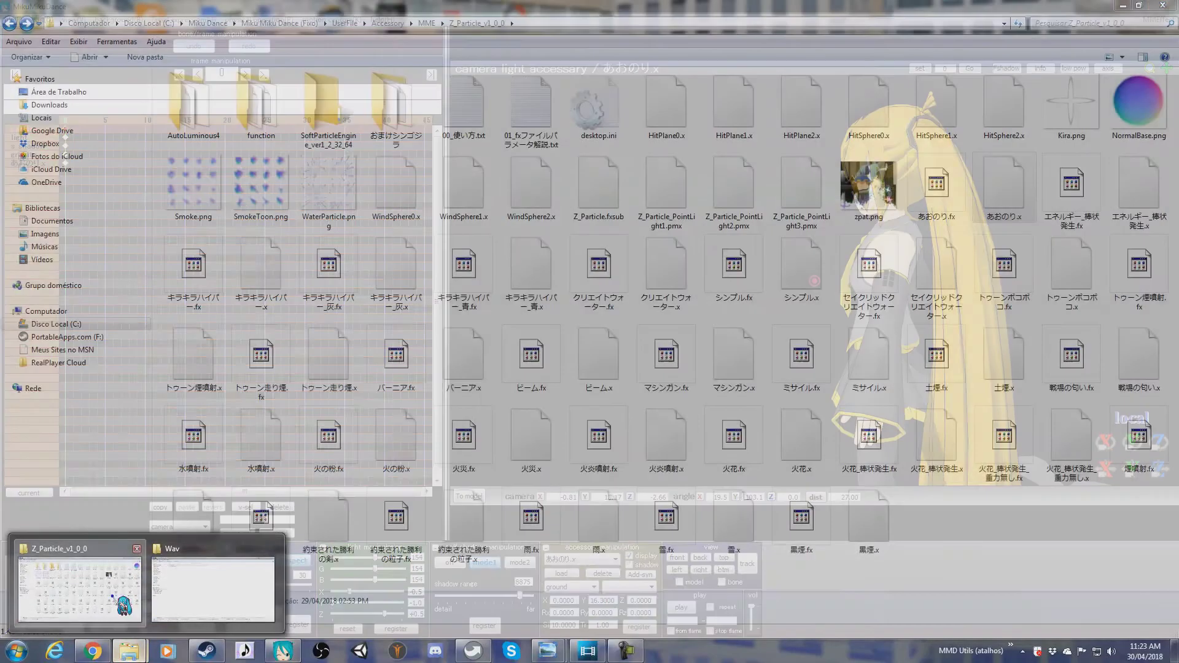
click(680, 118)
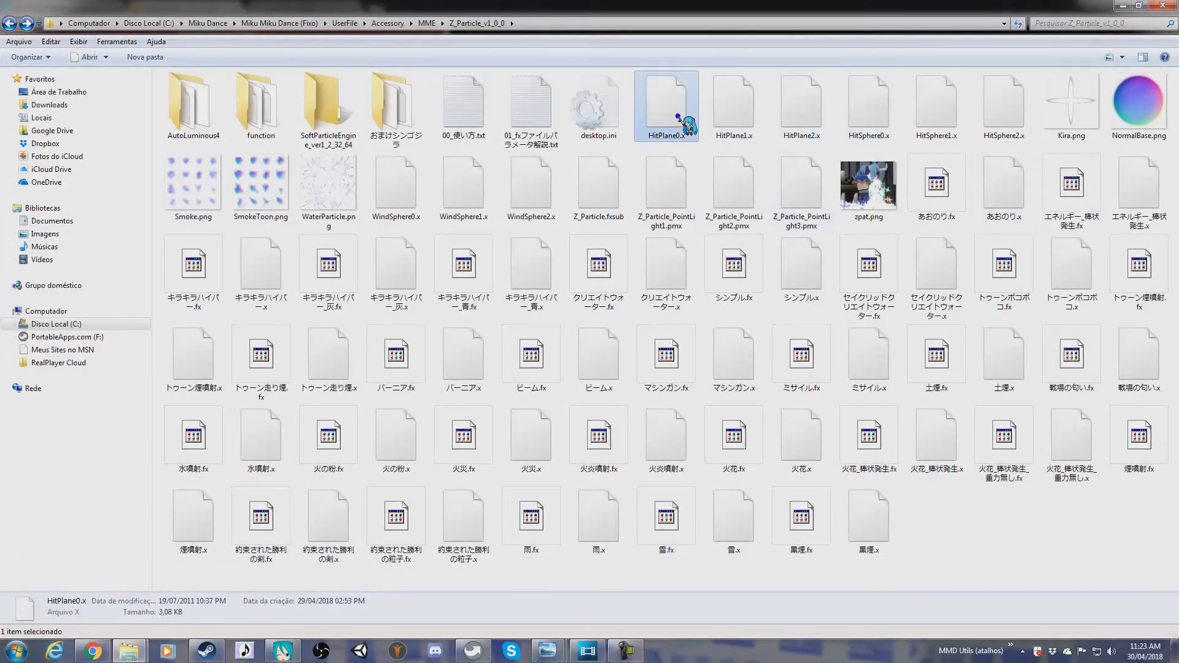
drag(681, 120, 650, 342)
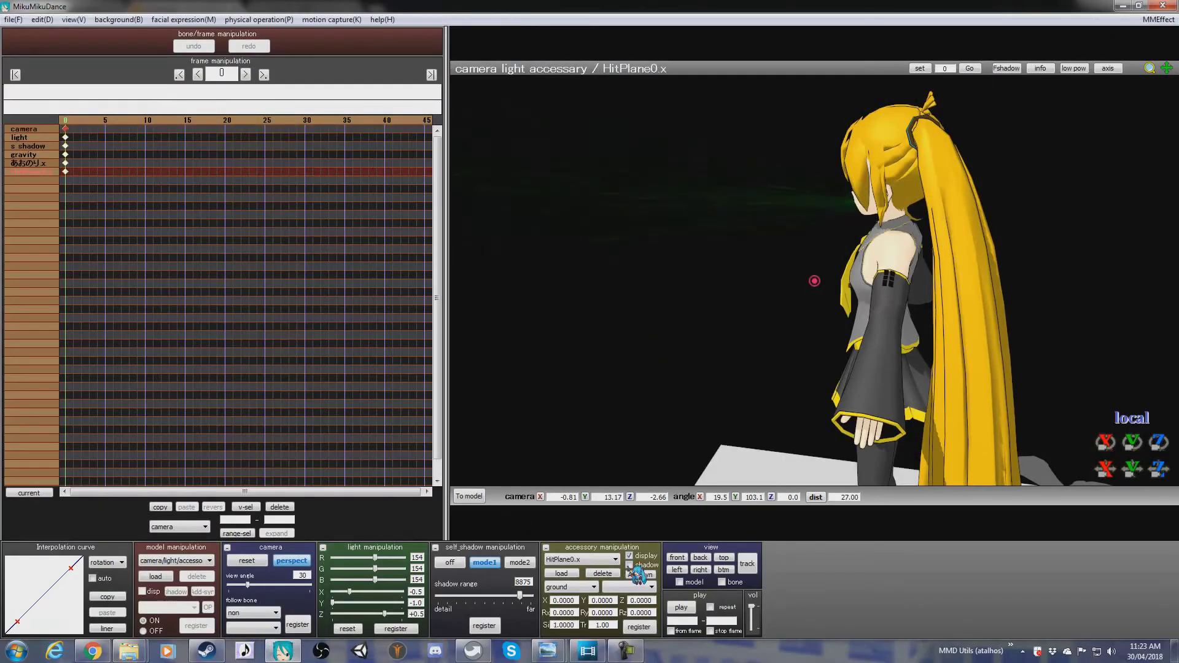
click(602, 573)
click(608, 379)
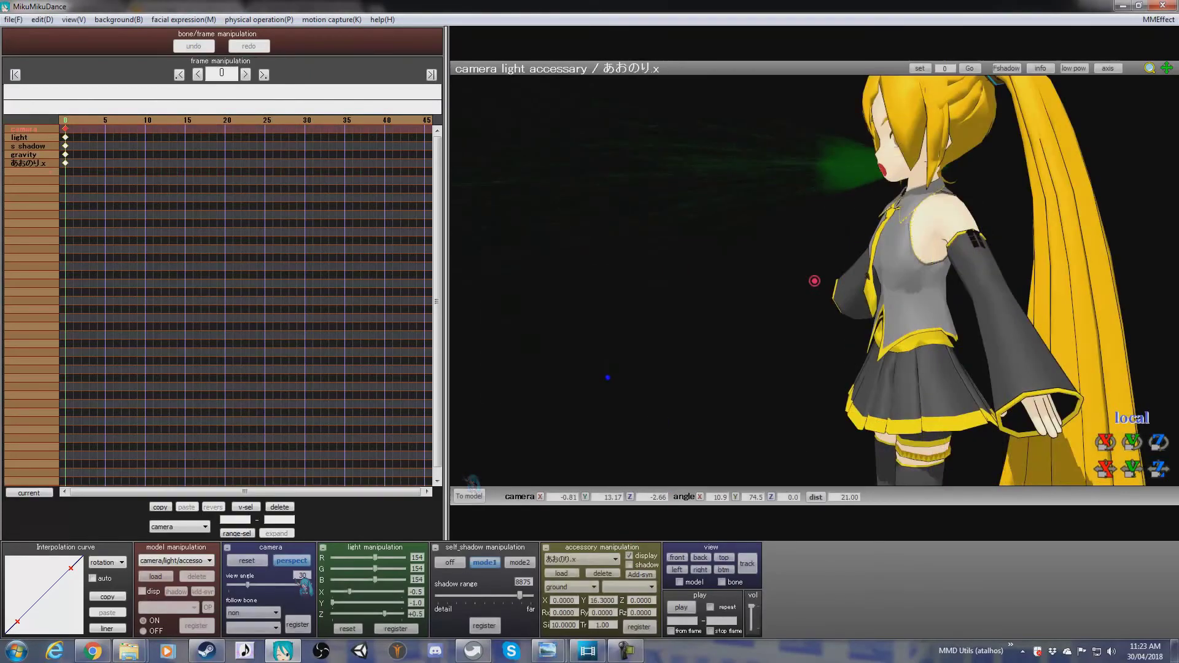
Load the HitSphere1.x accessory from the Z_Particle_v1_0_0 folder into the scene
mouse_move(147, 646)
click(79, 589)
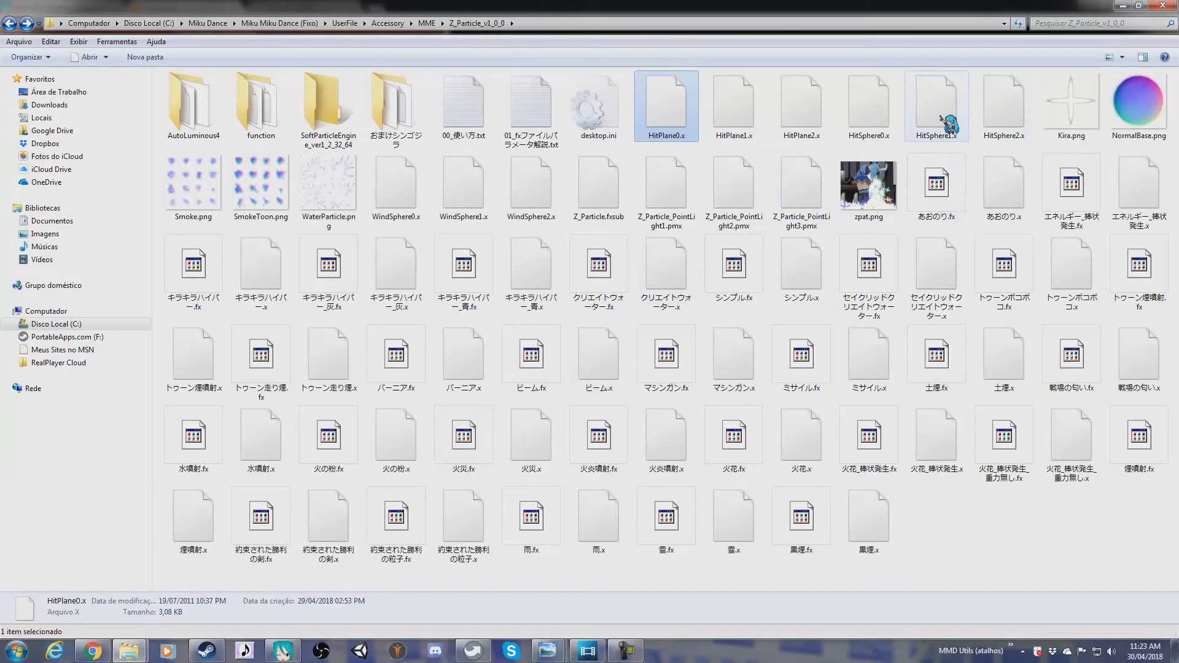
drag(916, 117, 614, 366)
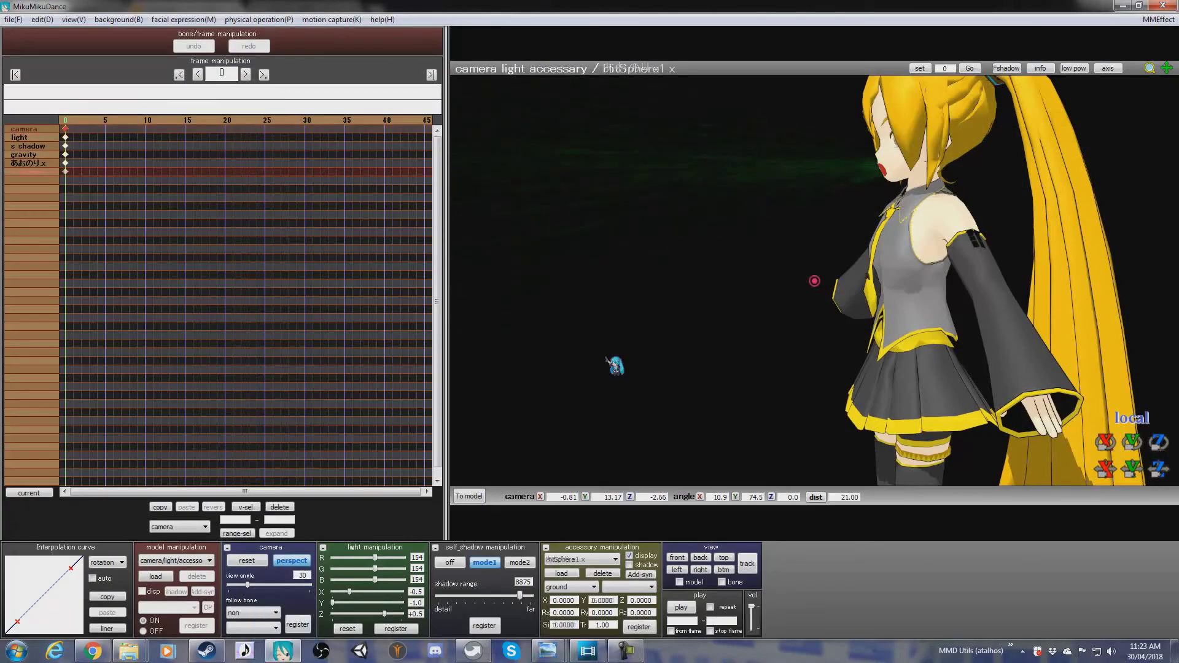
scroll(616, 366, down, 4)
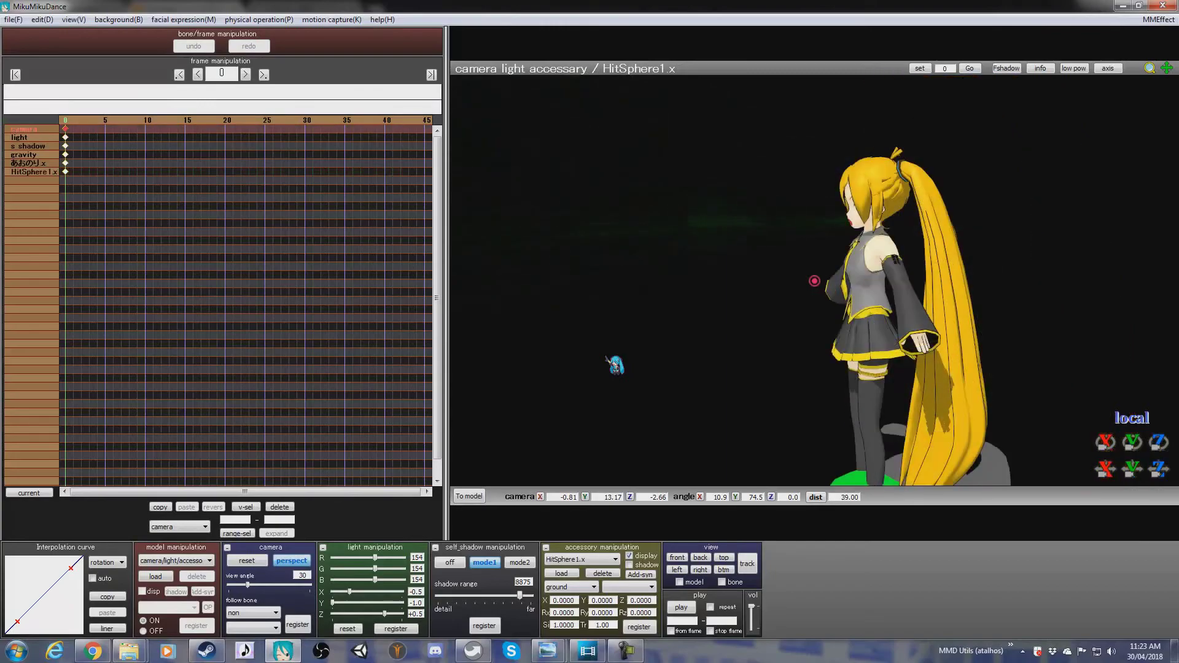
right_drag(616, 366, 636, 364)
scroll(639, 378, up, 1)
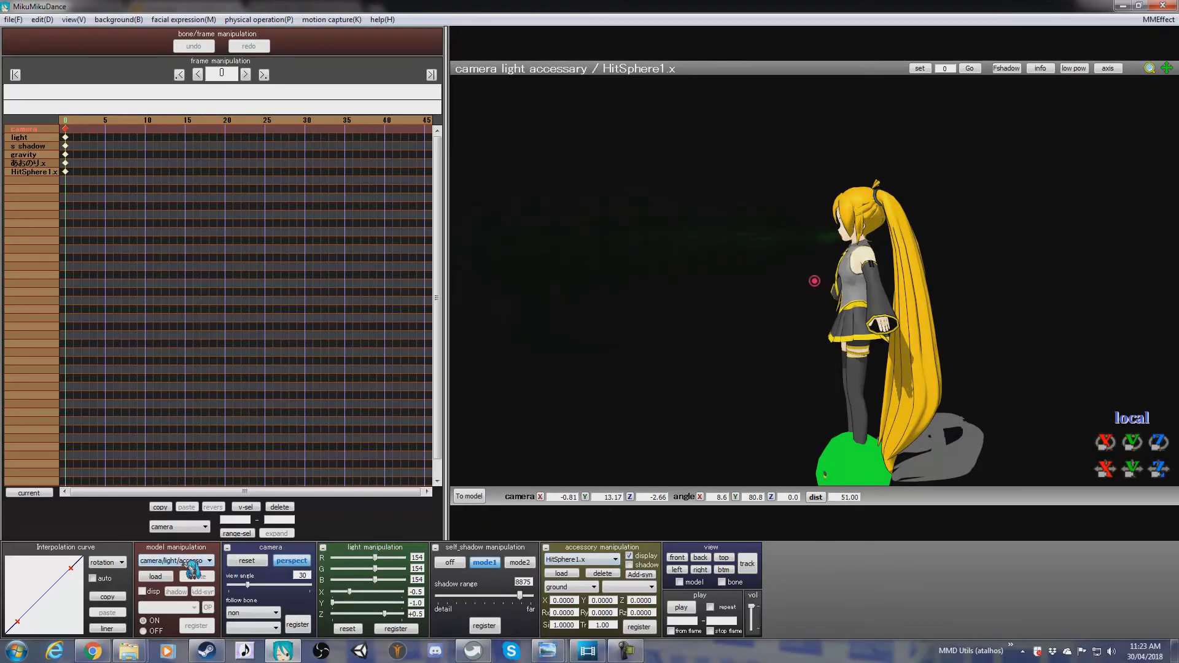
Load the Dammy_Bone.pmd model and accept its model information
click(158, 577)
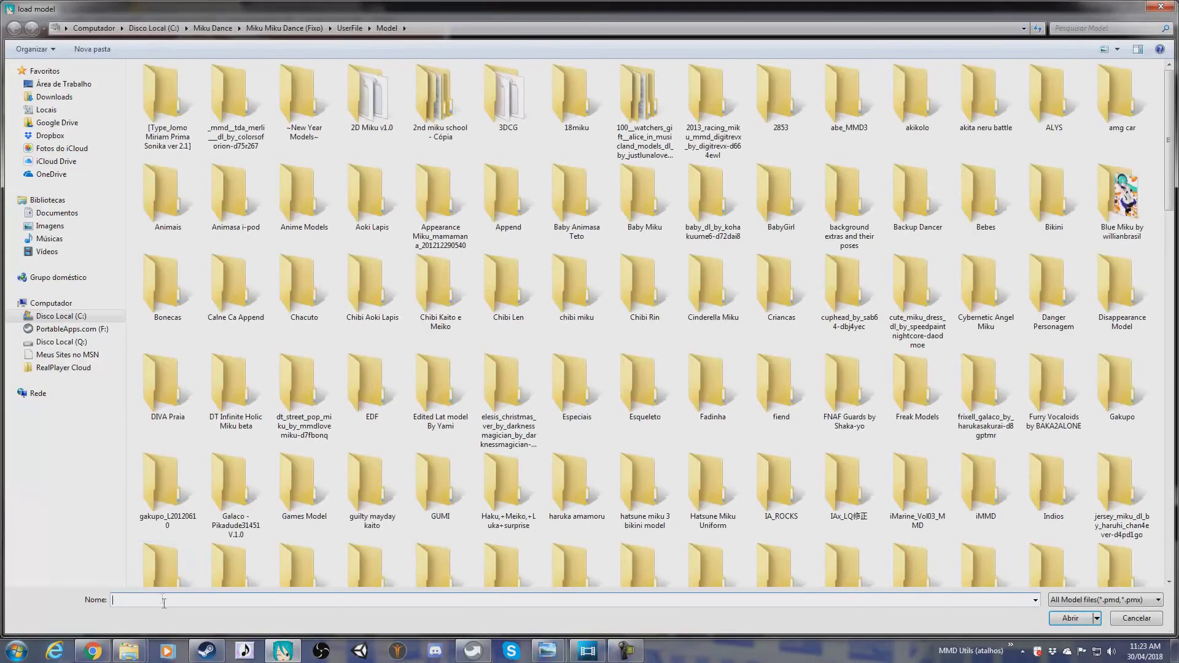
text(dammy_Bone.pmd)
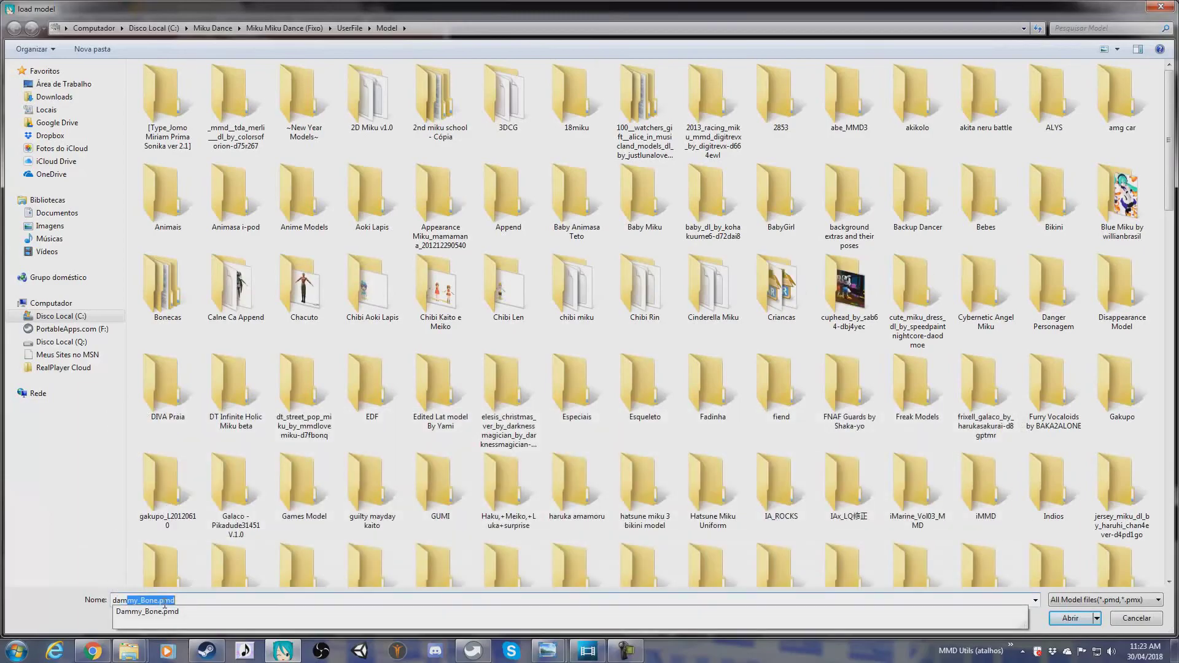
click(167, 612)
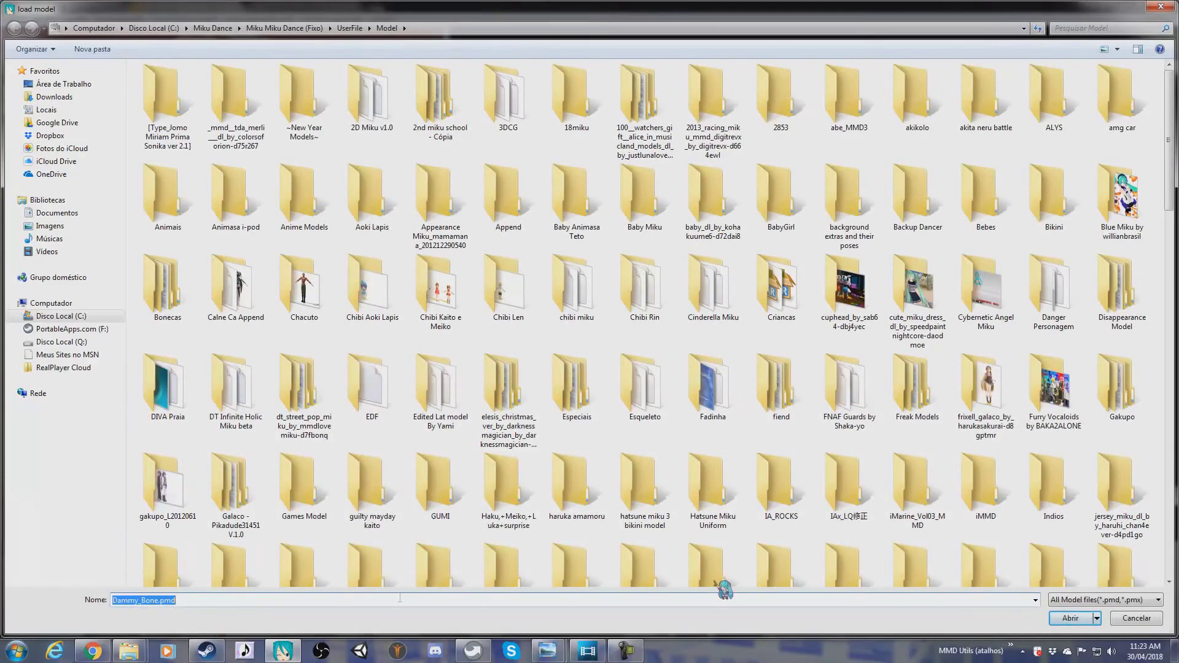
click(1061, 618)
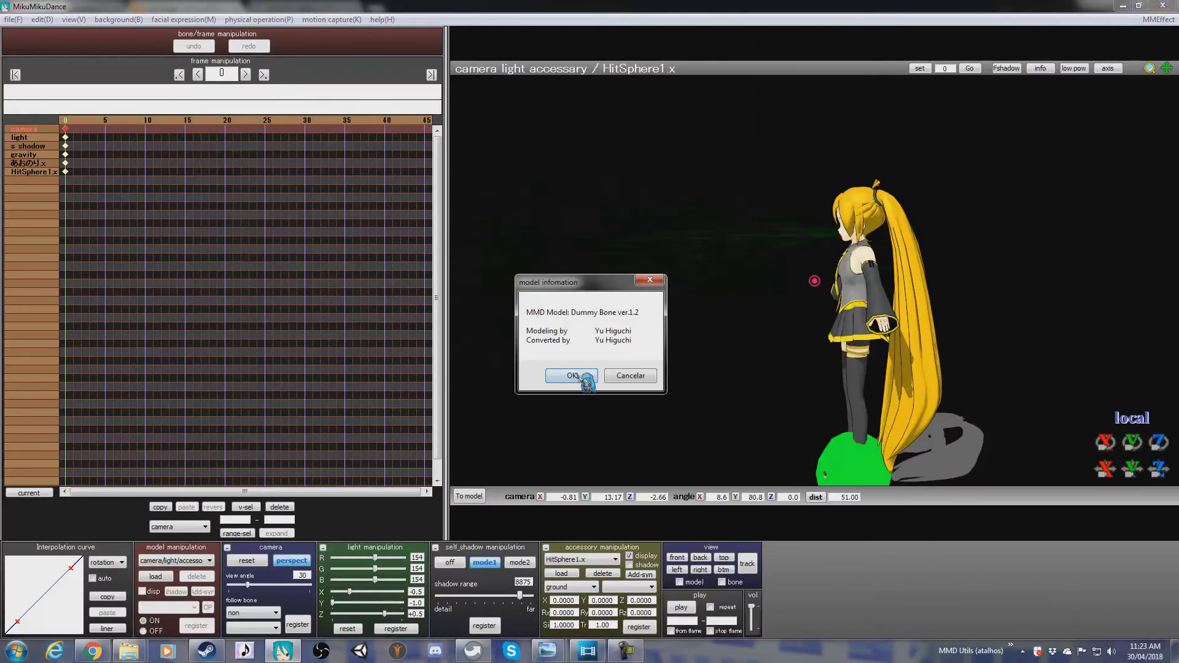
click(576, 376)
Return to camera/light/accessory mode, attach HitSphere1.x to bone01 of the Dummy Bone model, and register the accessory at frame 0
click(196, 561)
click(198, 571)
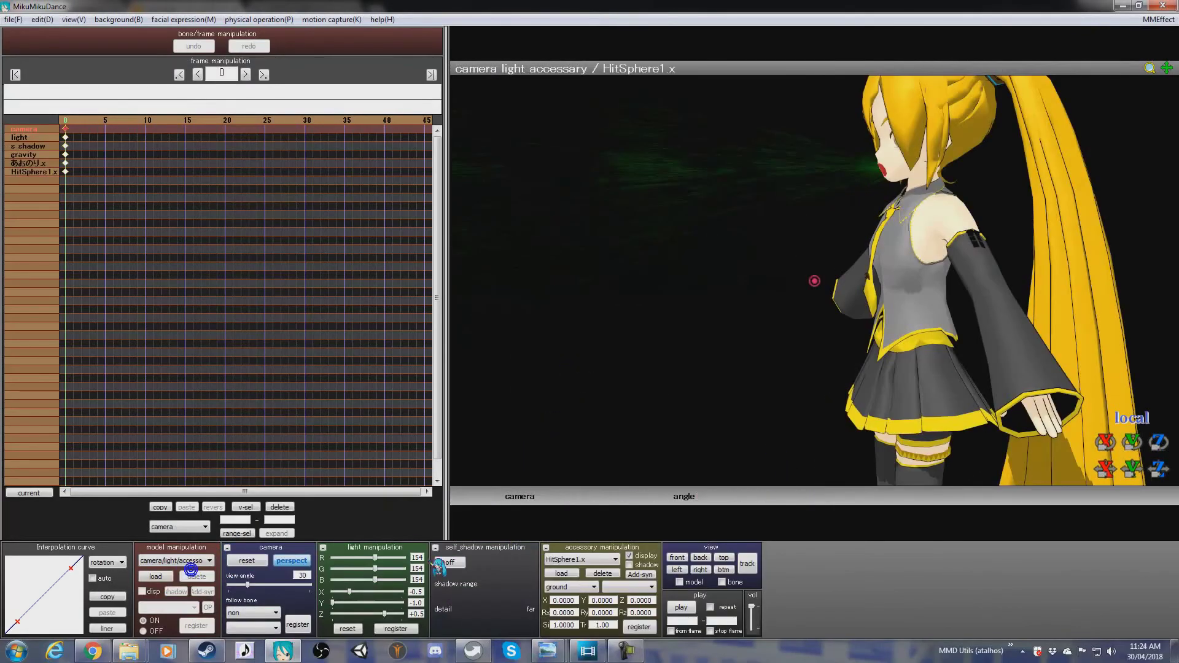
click(580, 587)
click(573, 612)
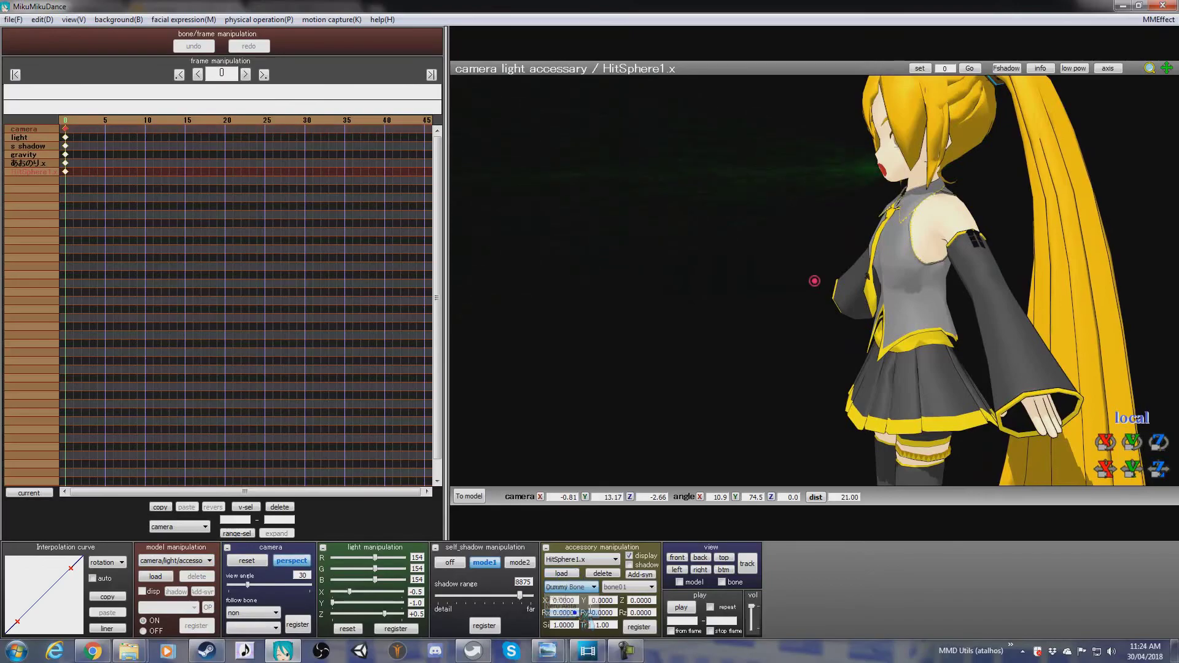
click(641, 626)
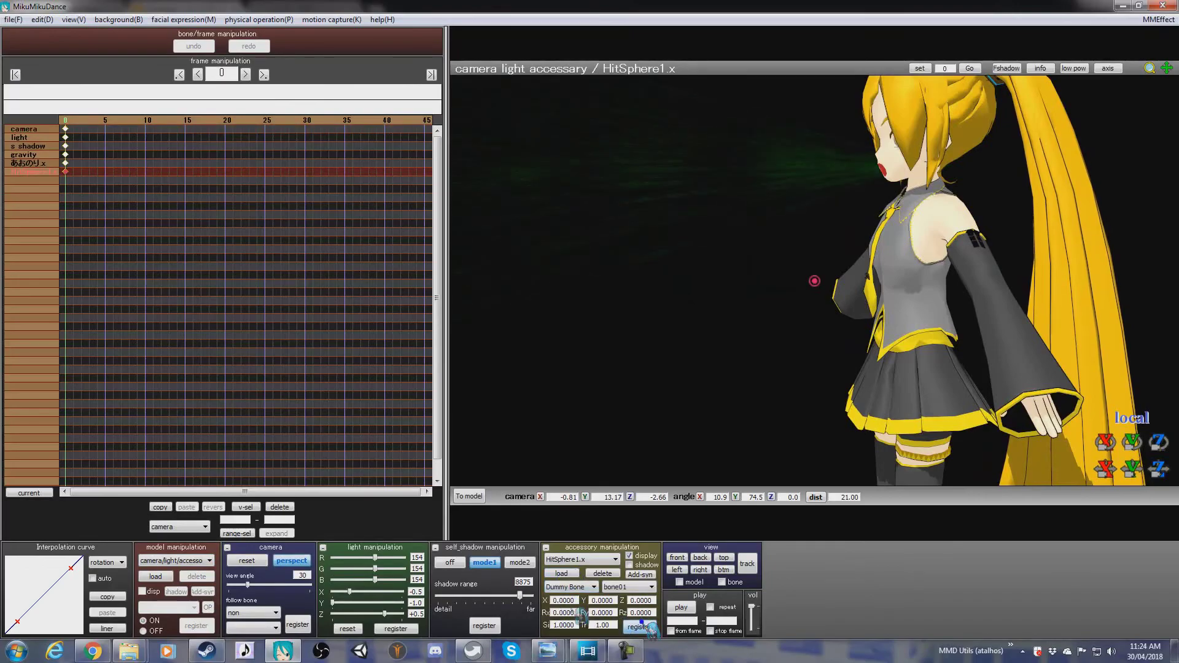
Select the Dummy Bone model and move bone01 in front of Neru's mouth, to about X -4.59, Y 15.20, Z -5.59
click(190, 560)
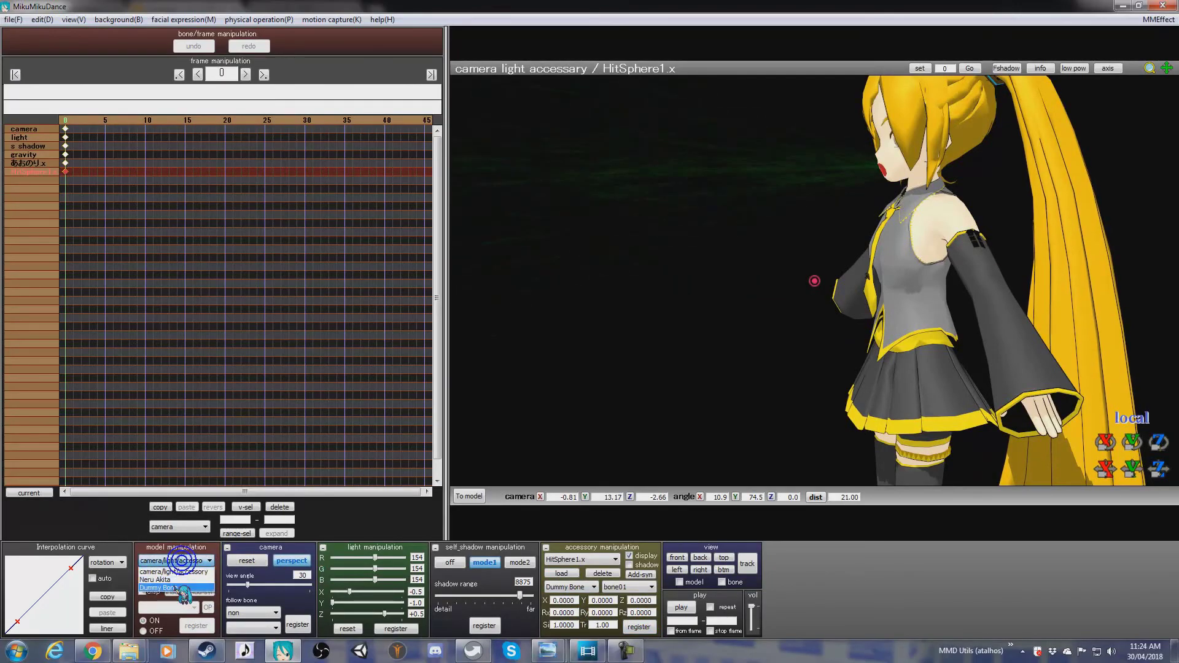
click(184, 586)
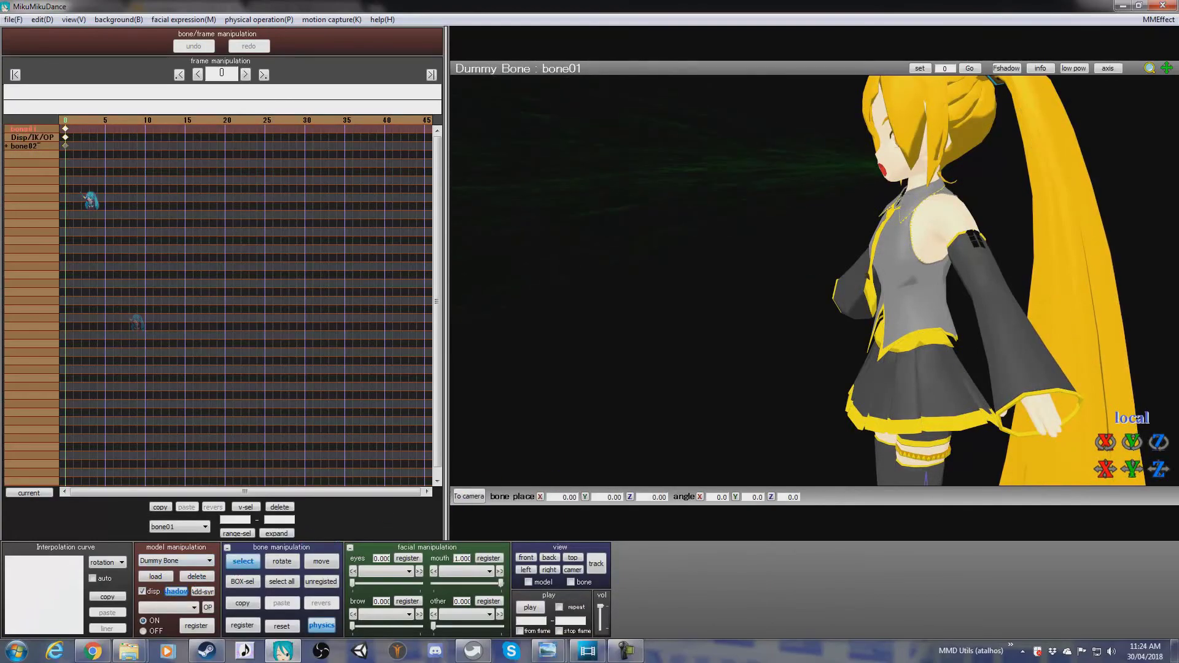
scroll(811, 280, down, 3)
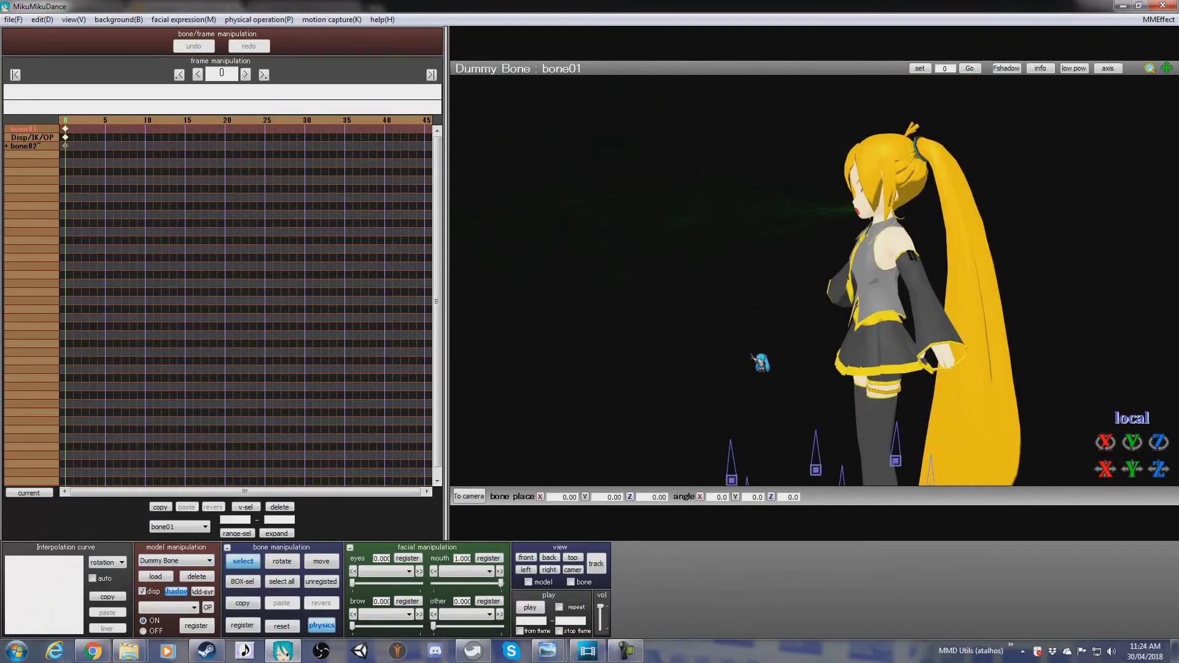
scroll(761, 363, down, 2)
click(321, 561)
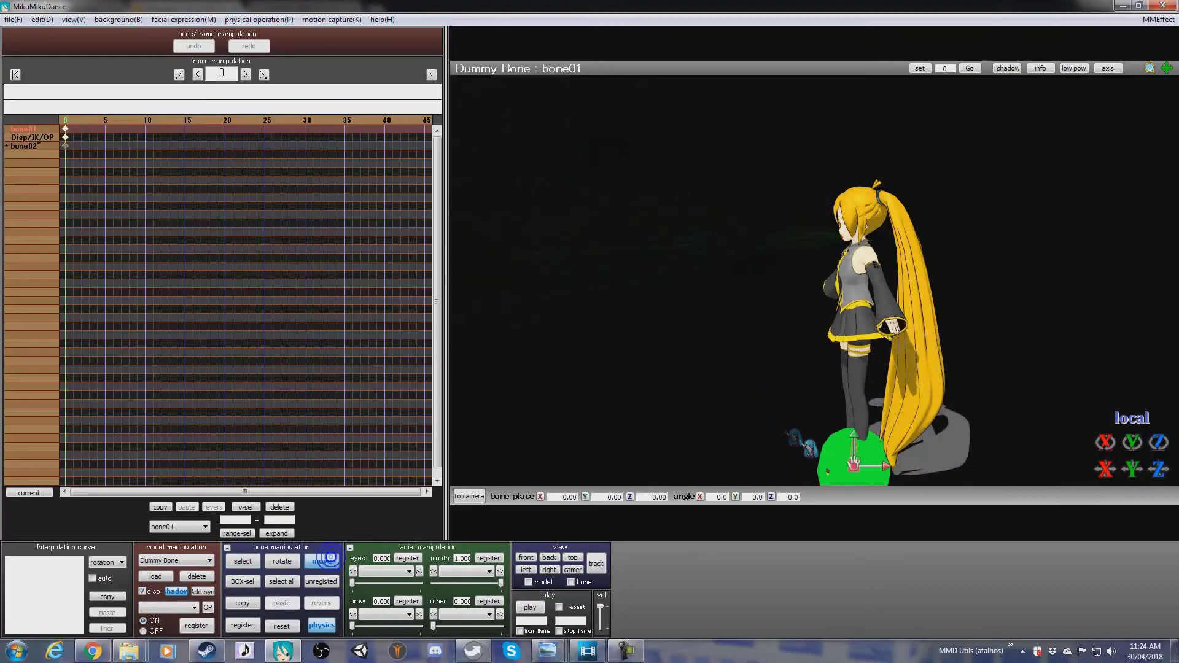
drag(853, 467, 766, 271)
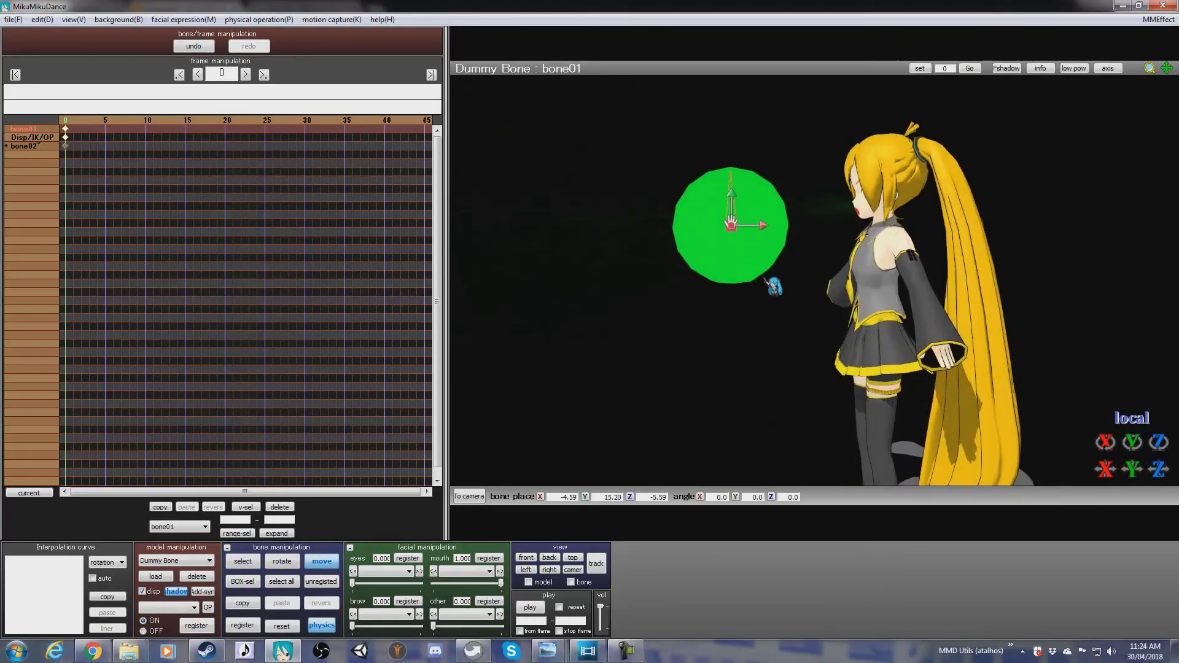
scroll(771, 276, up, 3)
mouse_move(776, 283)
right_down()
mouse_move(784, 315)
mouse_move(770, 332)
right_up()
Return to camera/light/accessory mode, turn off the display of HitSphere1.x, and register the accessory at frame 0
click(190, 562)
click(194, 572)
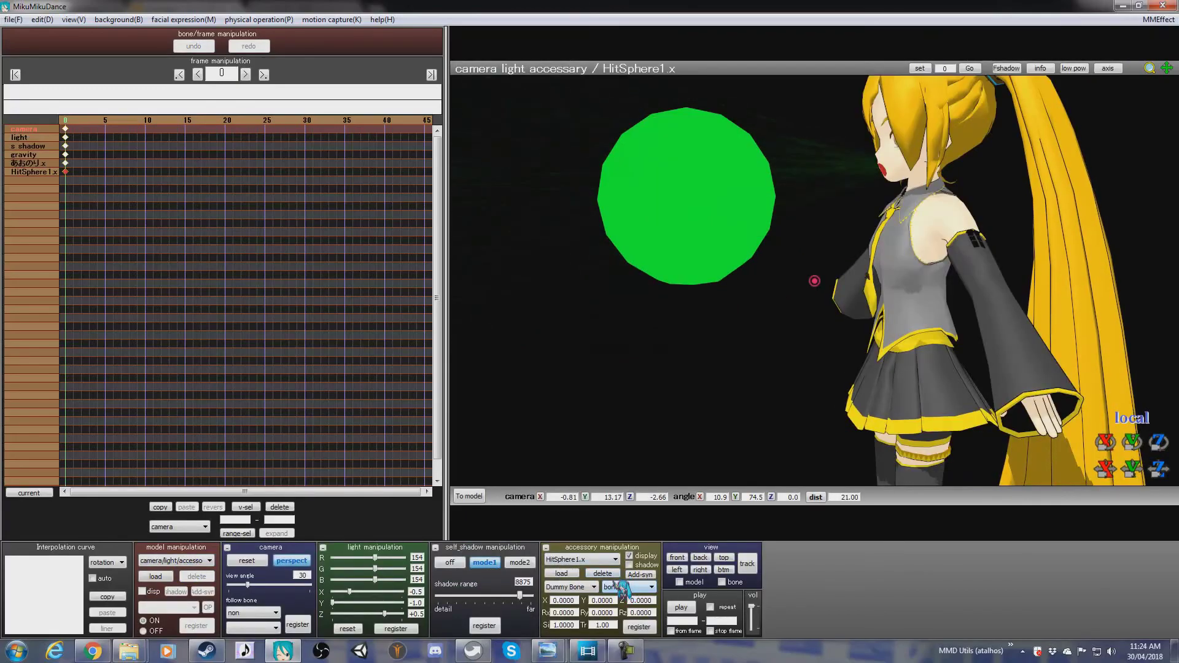
click(629, 556)
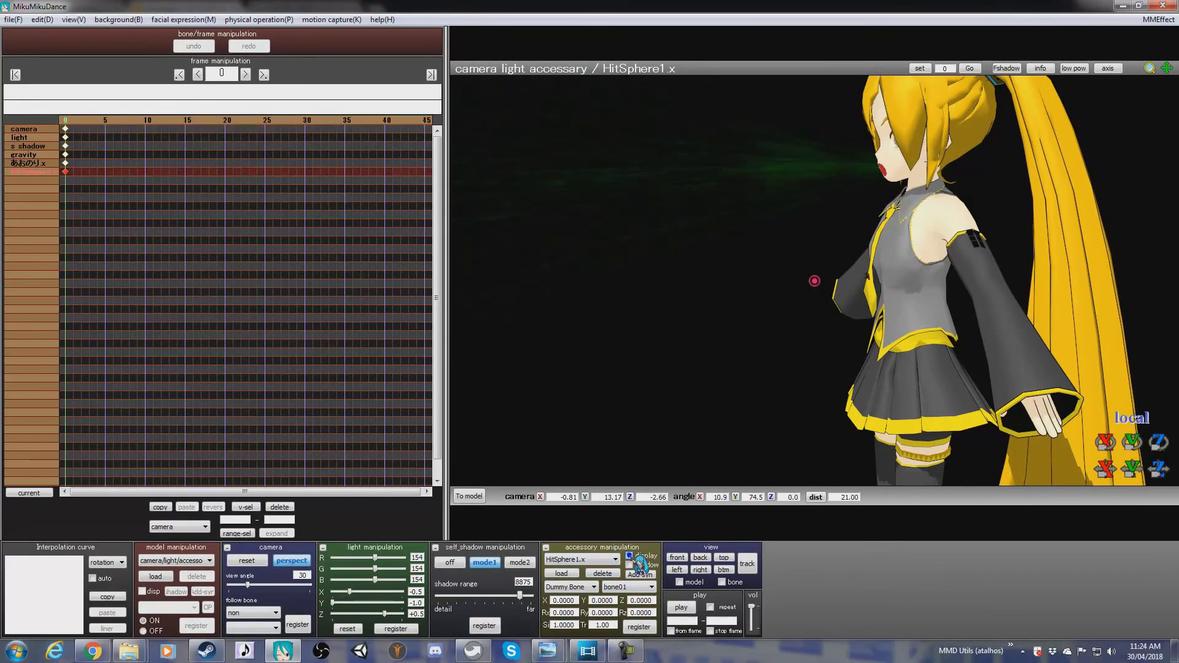
click(629, 556)
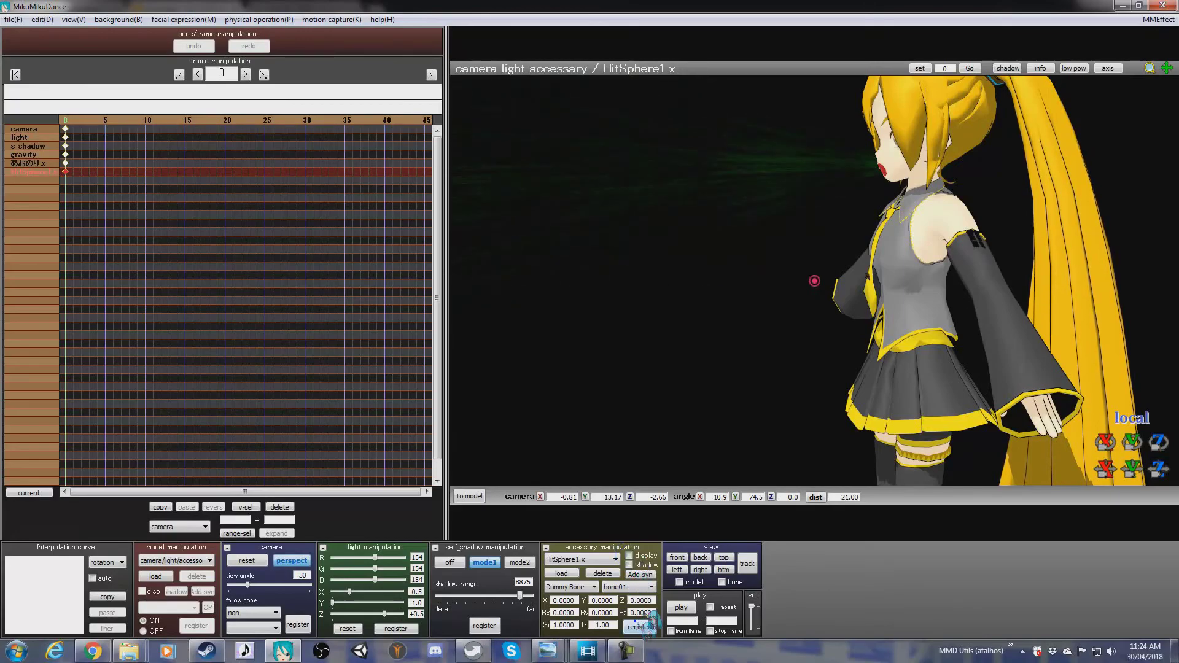
Orbit the camera above the model's head, to angle X 80.2 and Y 170.7, and register it at frame 0
right_drag(716, 434, 647, 474)
click(297, 625)
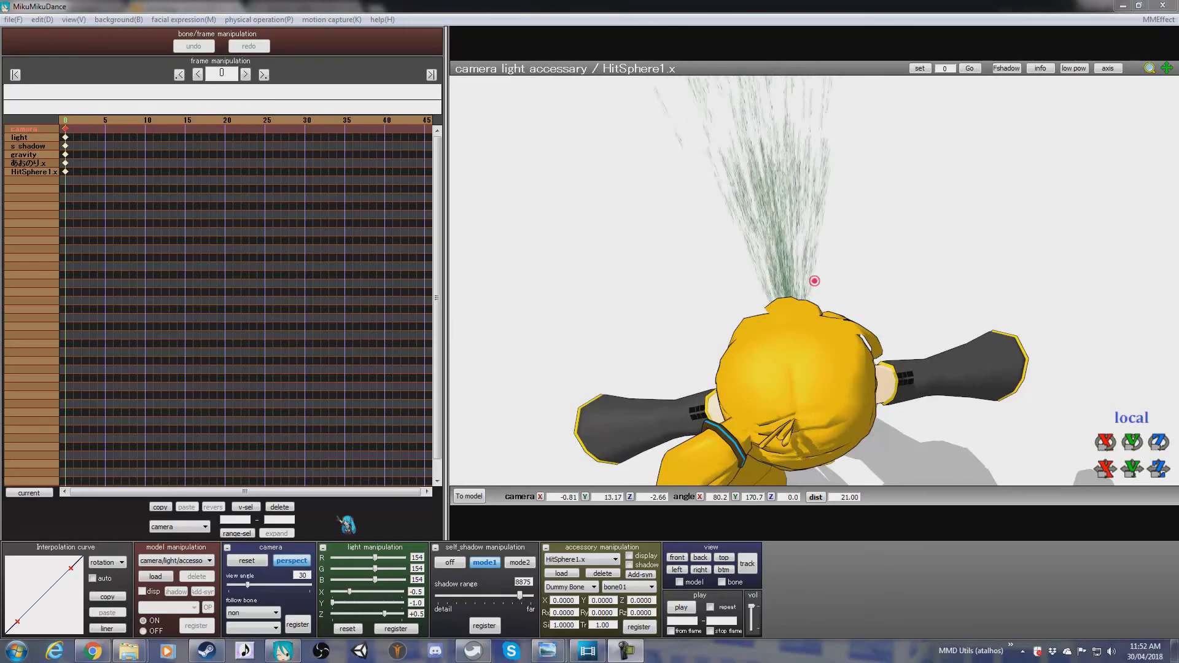
Select the Dummy Bone model, move bone01 into the particle stream at about X -0.10, Y 15.15, Z -6.02, and register it at frame 0
click(205, 561)
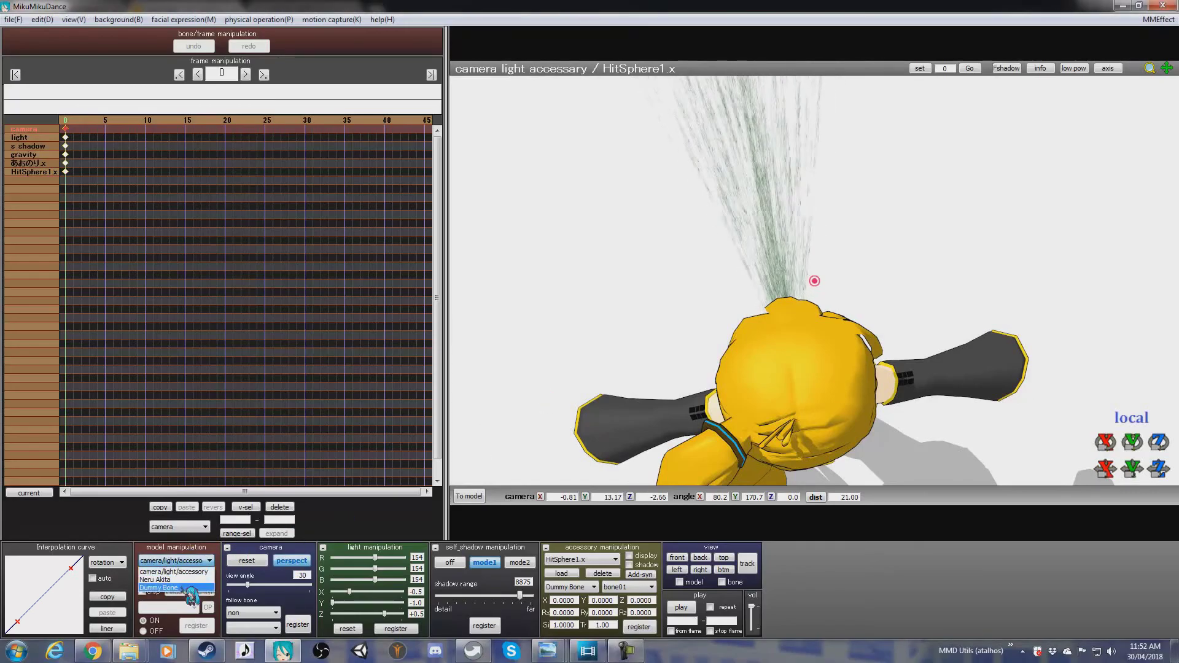
click(187, 585)
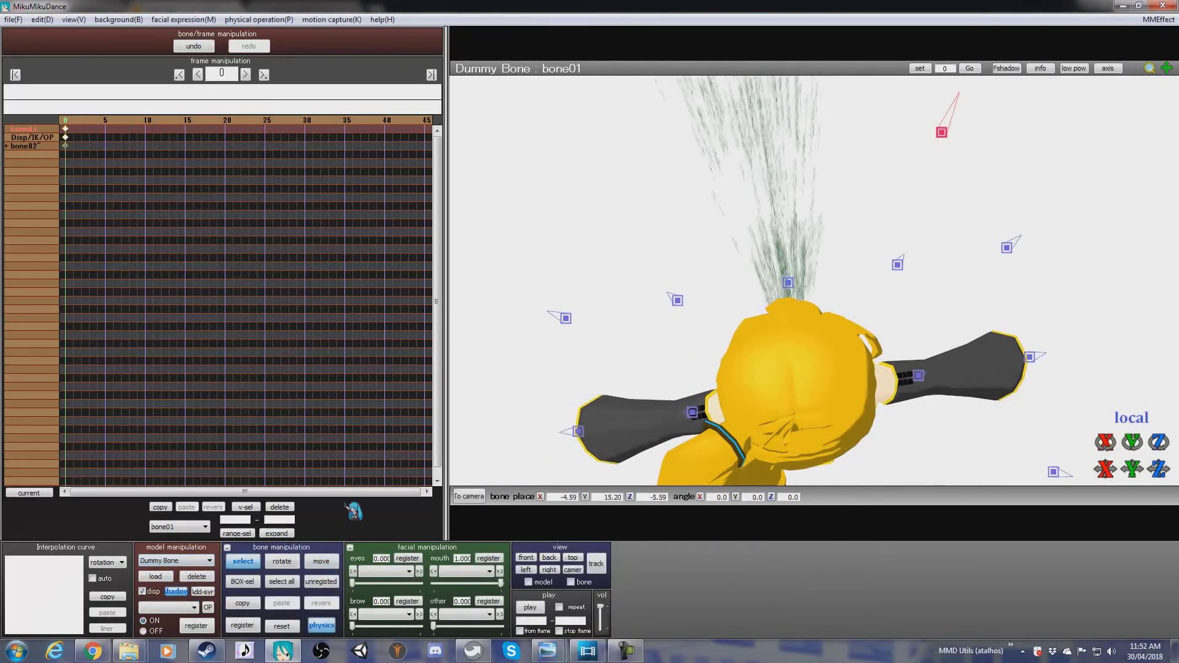
click(321, 562)
drag(940, 132, 856, 141)
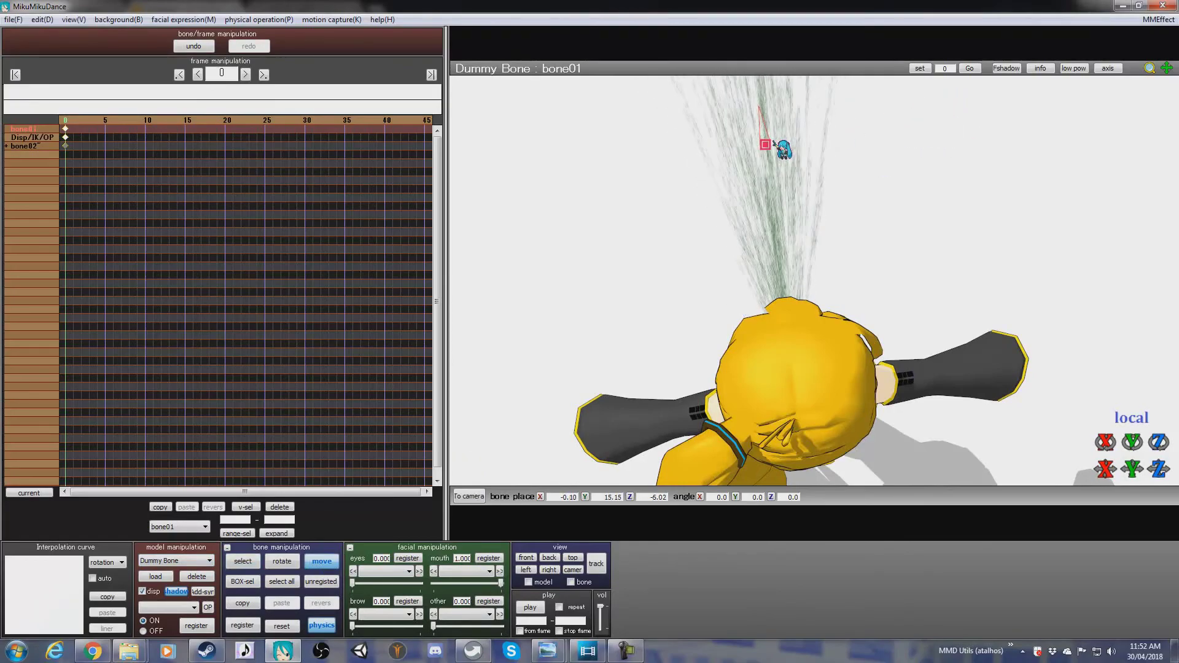
click(243, 626)
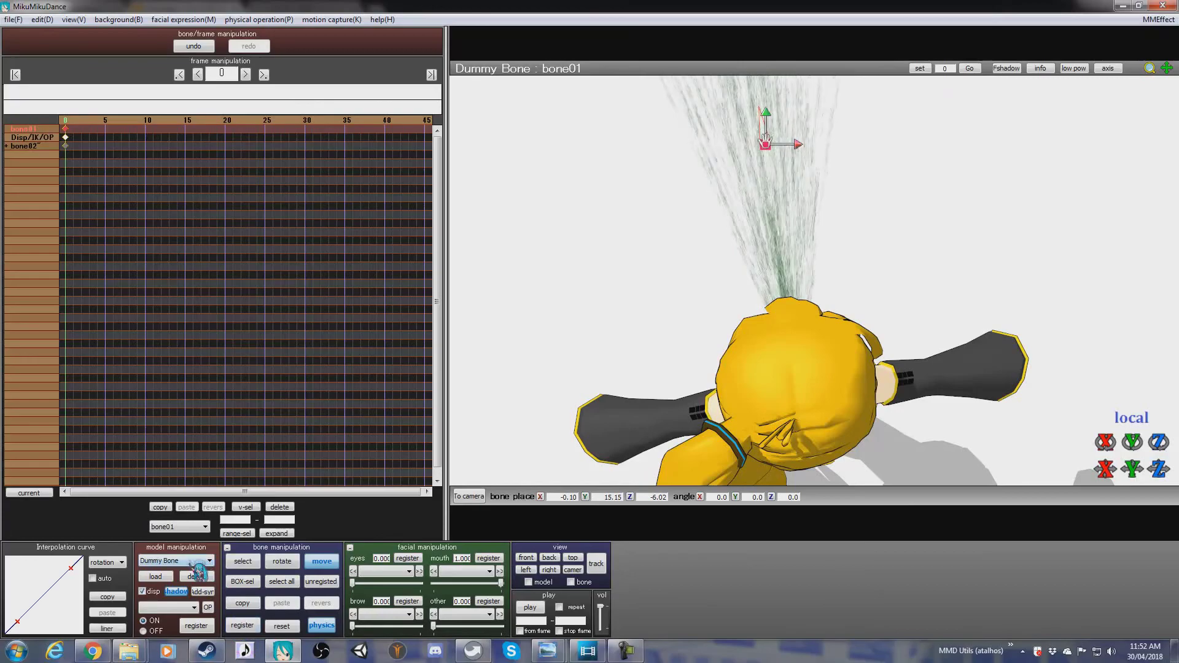
Move bone01 farther out in front of Neru's mouth, to about X -0.96, Y 16.15, Z -8.44
click(200, 561)
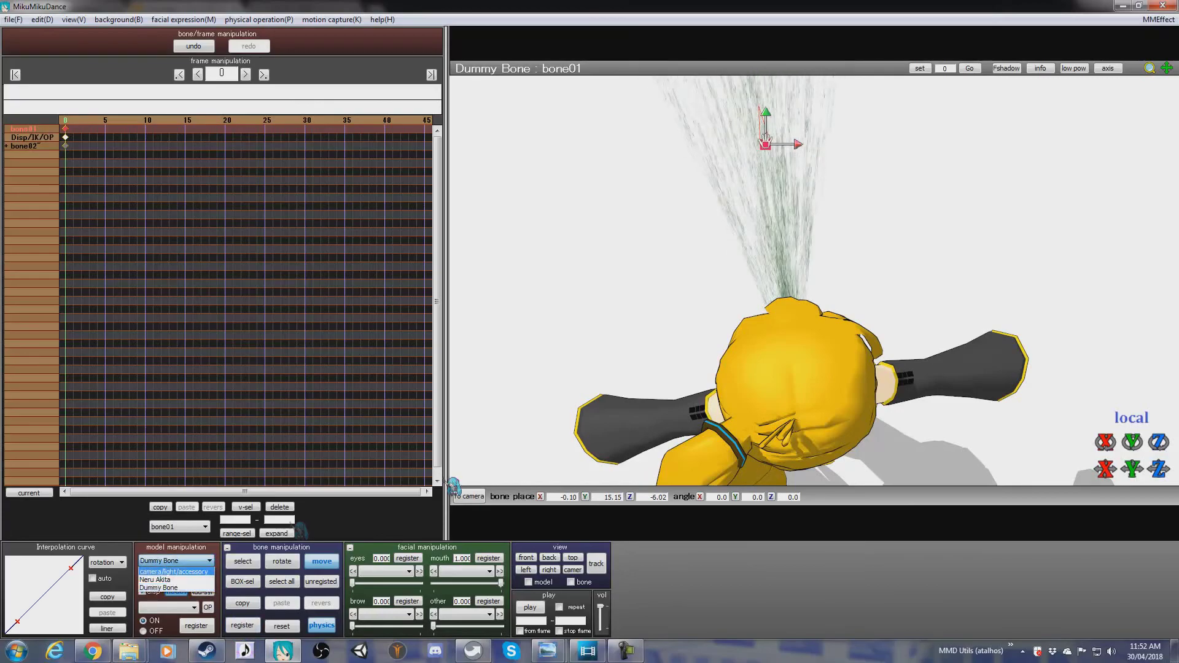
click(573, 444)
right_drag(553, 414, 645, 344)
middle_drag(639, 338, 679, 296)
drag(681, 285, 618, 261)
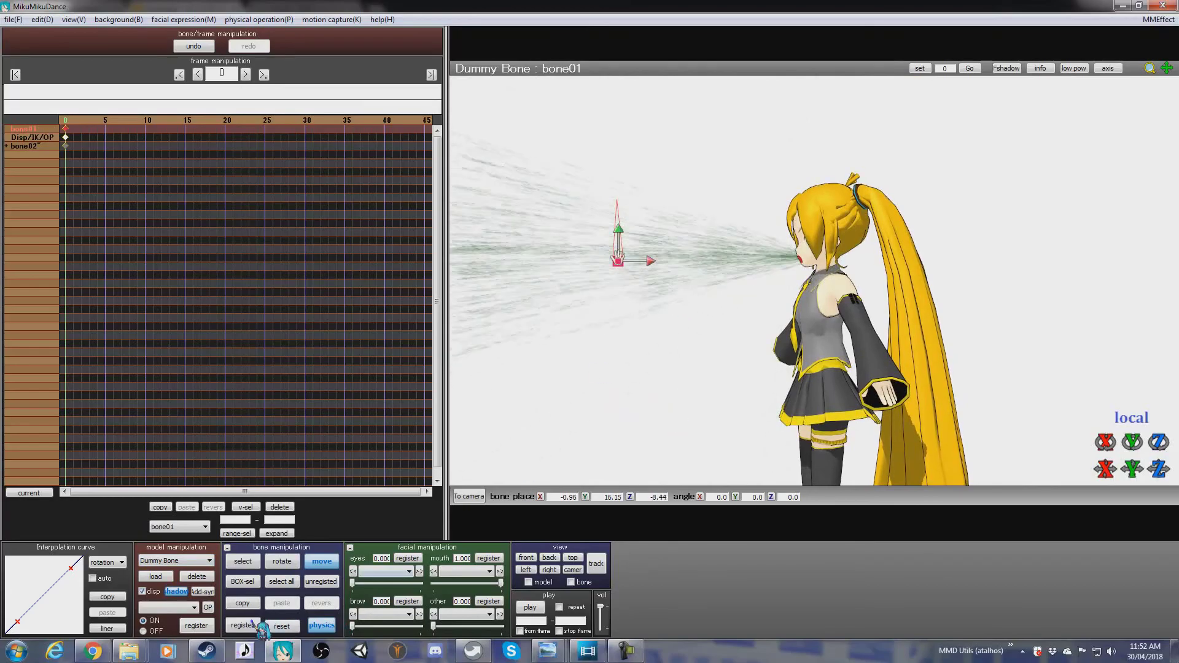
Return to camera/light/accessory mode and turn on the display of HitSphere1.x in the particle stream
click(207, 561)
click(201, 572)
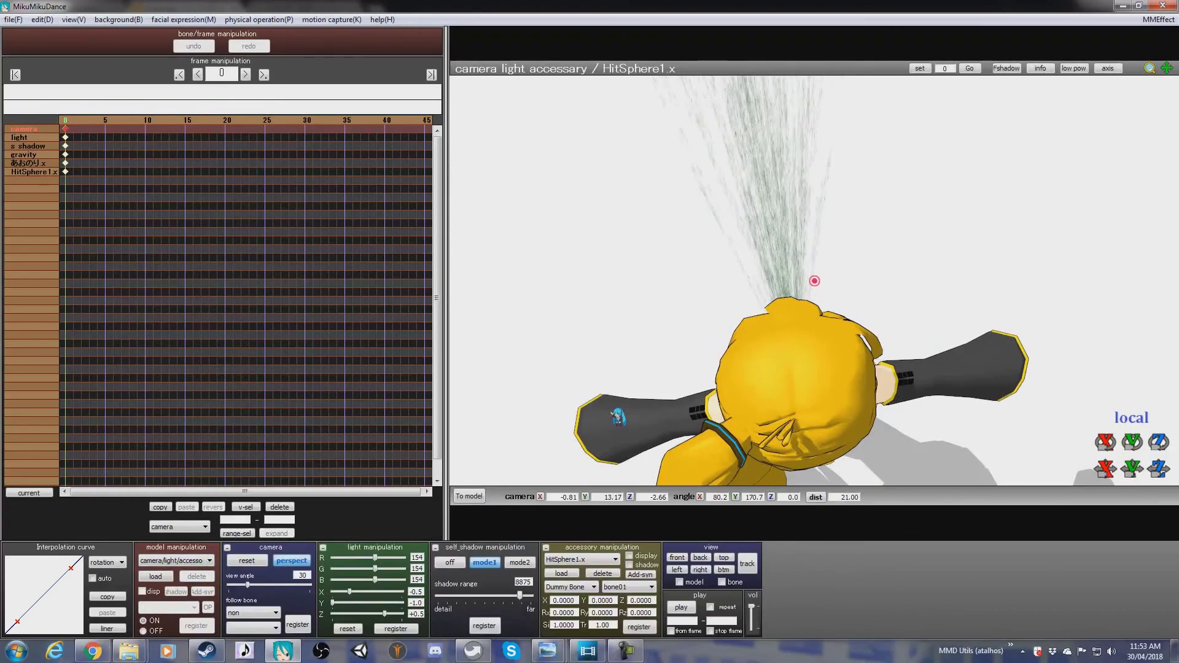
click(630, 556)
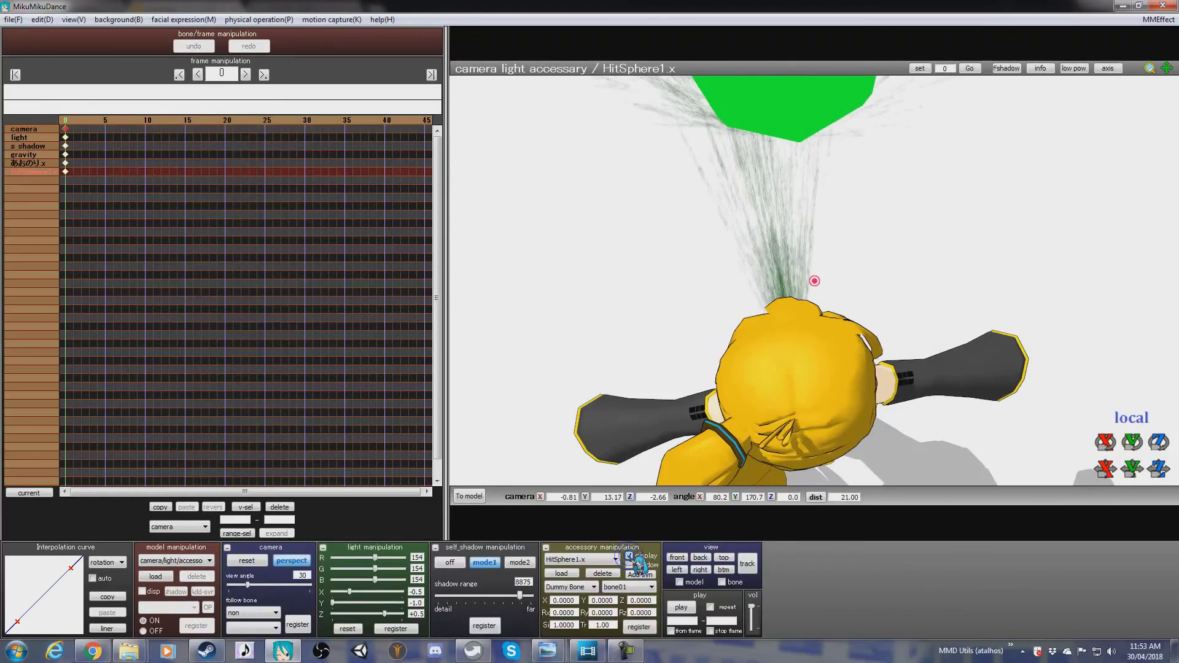
middle_drag(751, 229, 763, 297)
scroll(763, 297, down, 5)
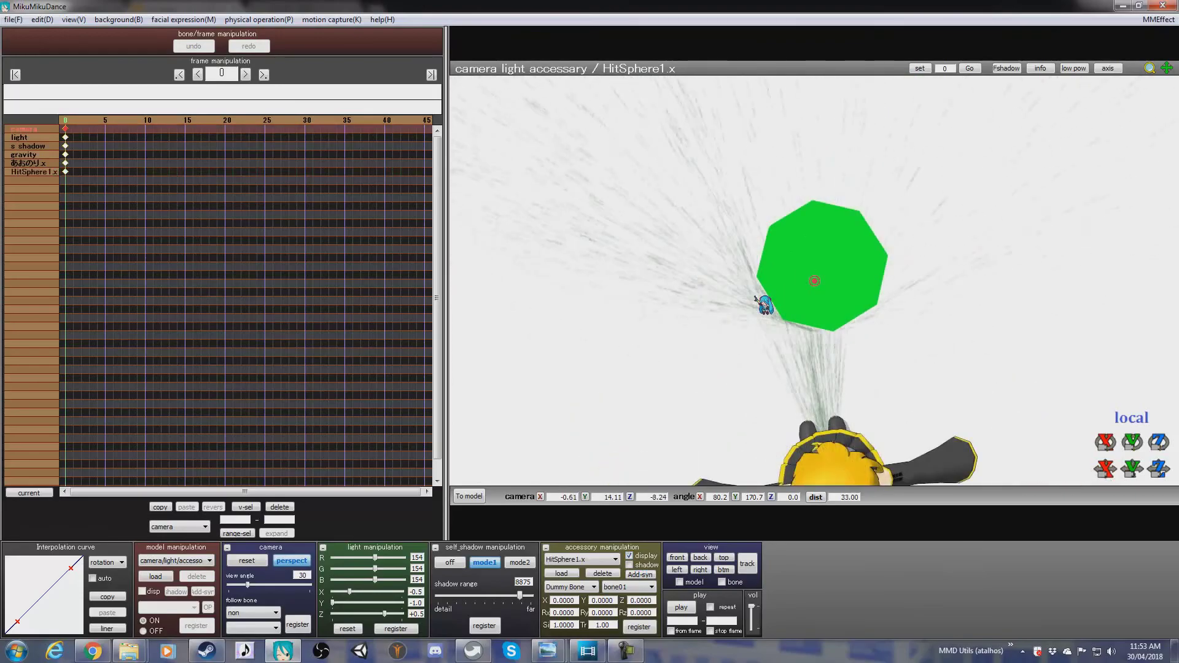
Try a different Tr value on HitSphere1.x, restore it to 1.00, register the accessory at frame 0, and inspect the particle collision from the side
right_drag(876, 379, 829, 329)
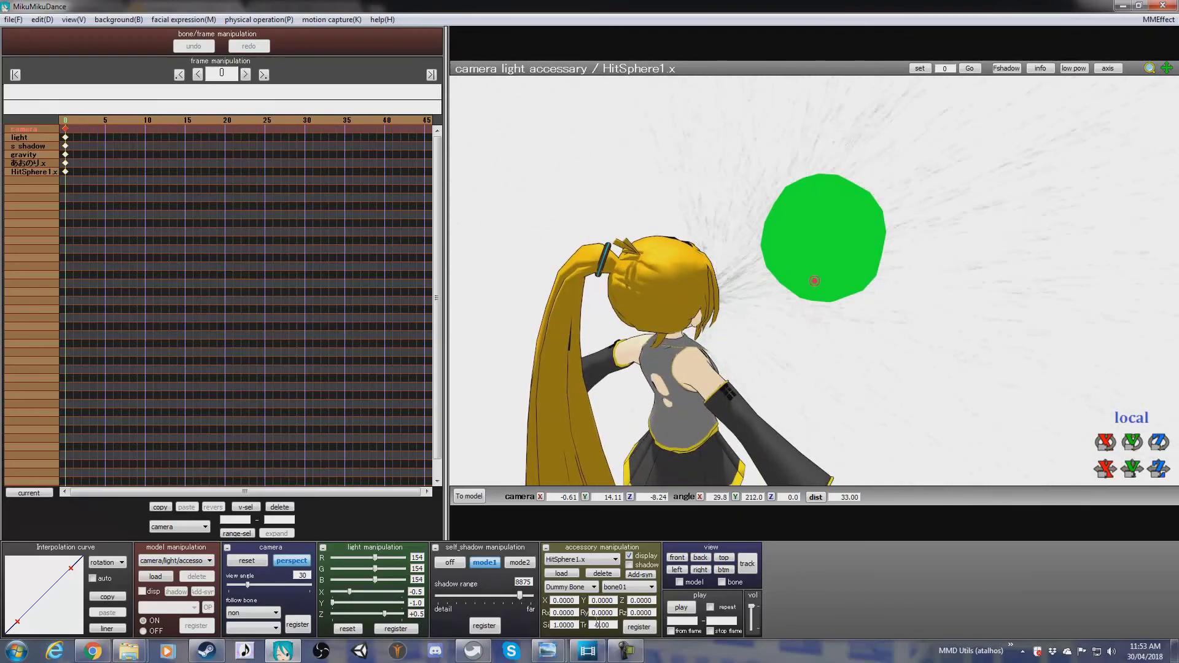
key(Return)
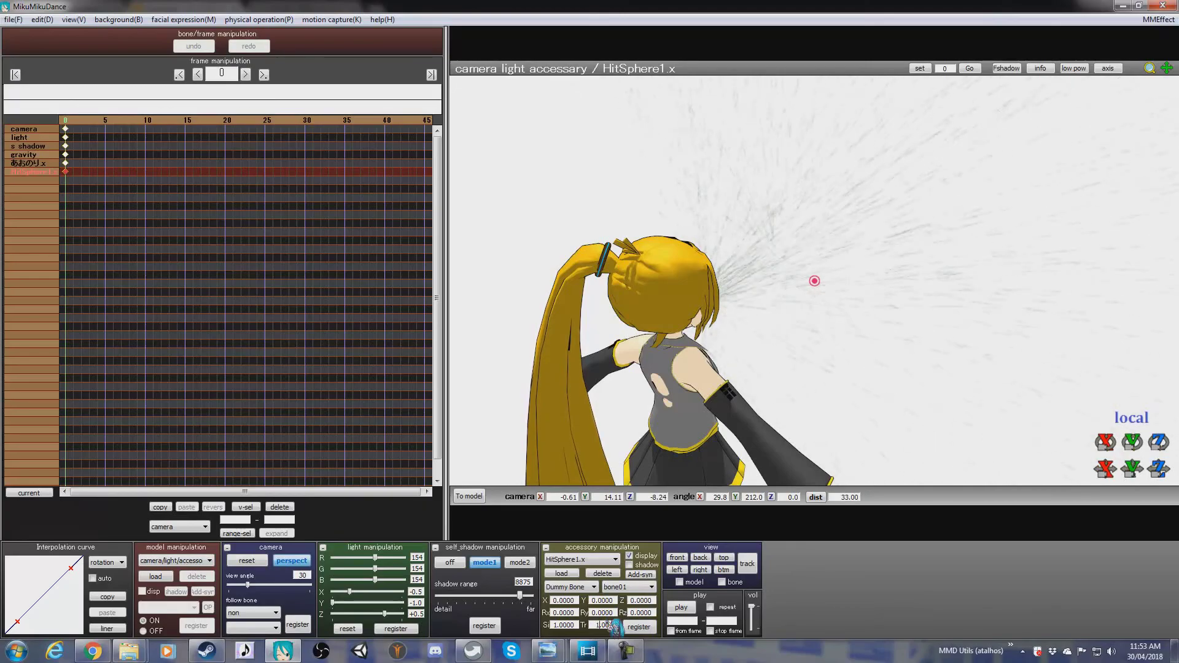
click(639, 627)
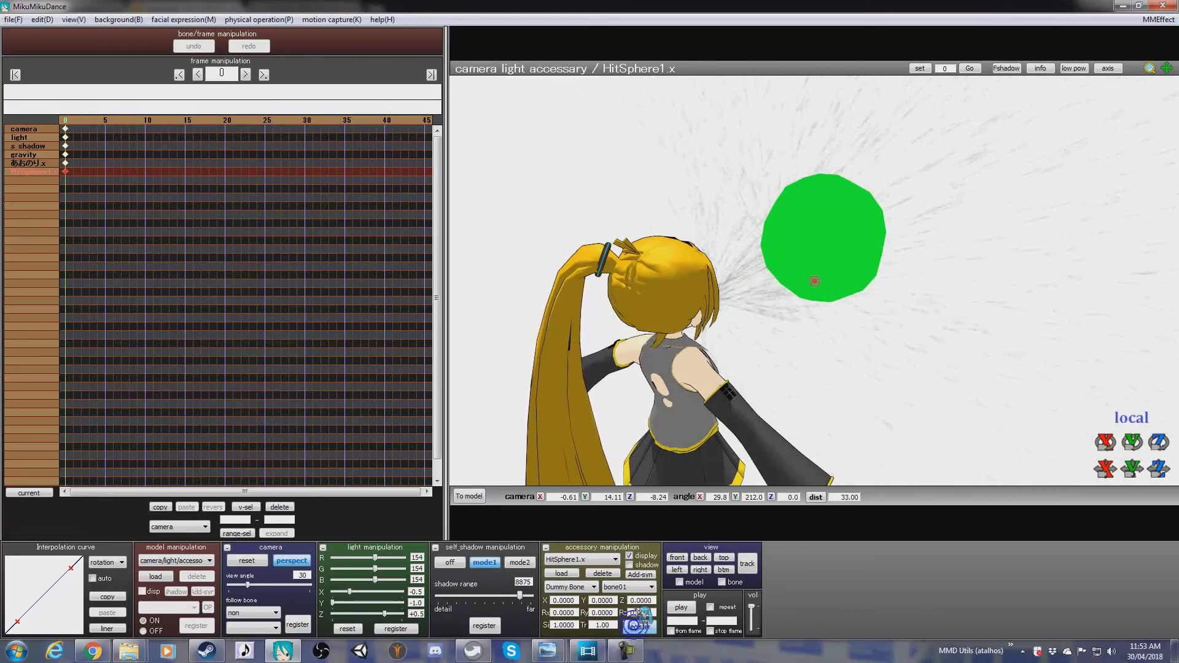
right_drag(623, 373, 775, 368)
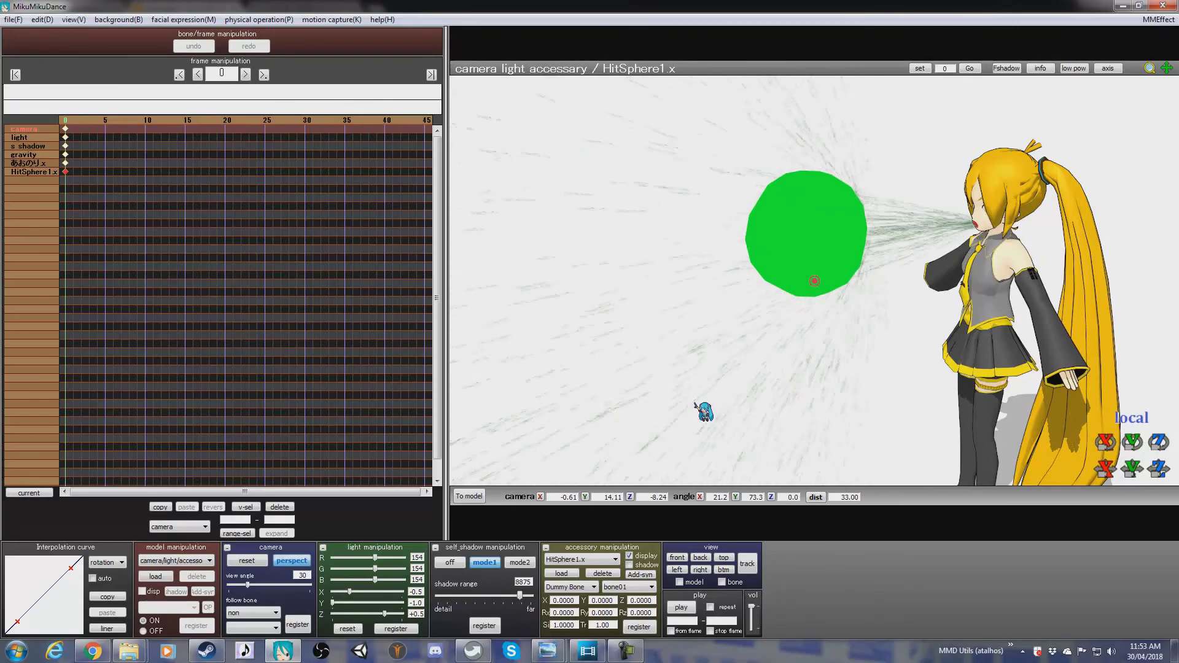
right_drag(722, 415, 700, 404)
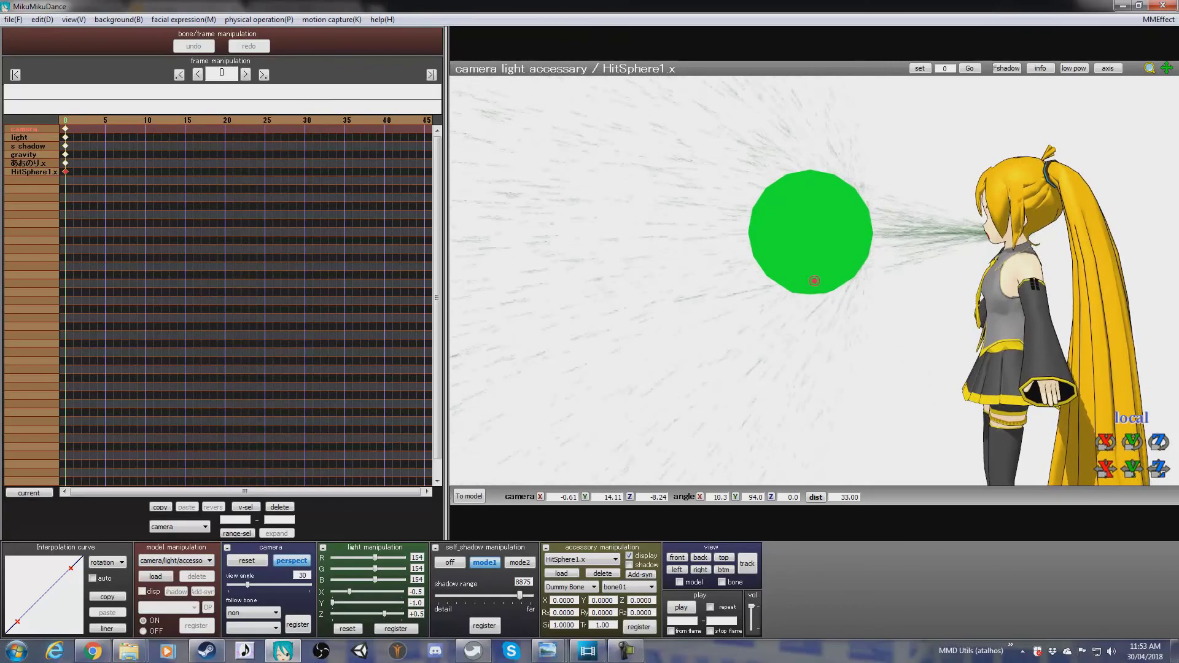